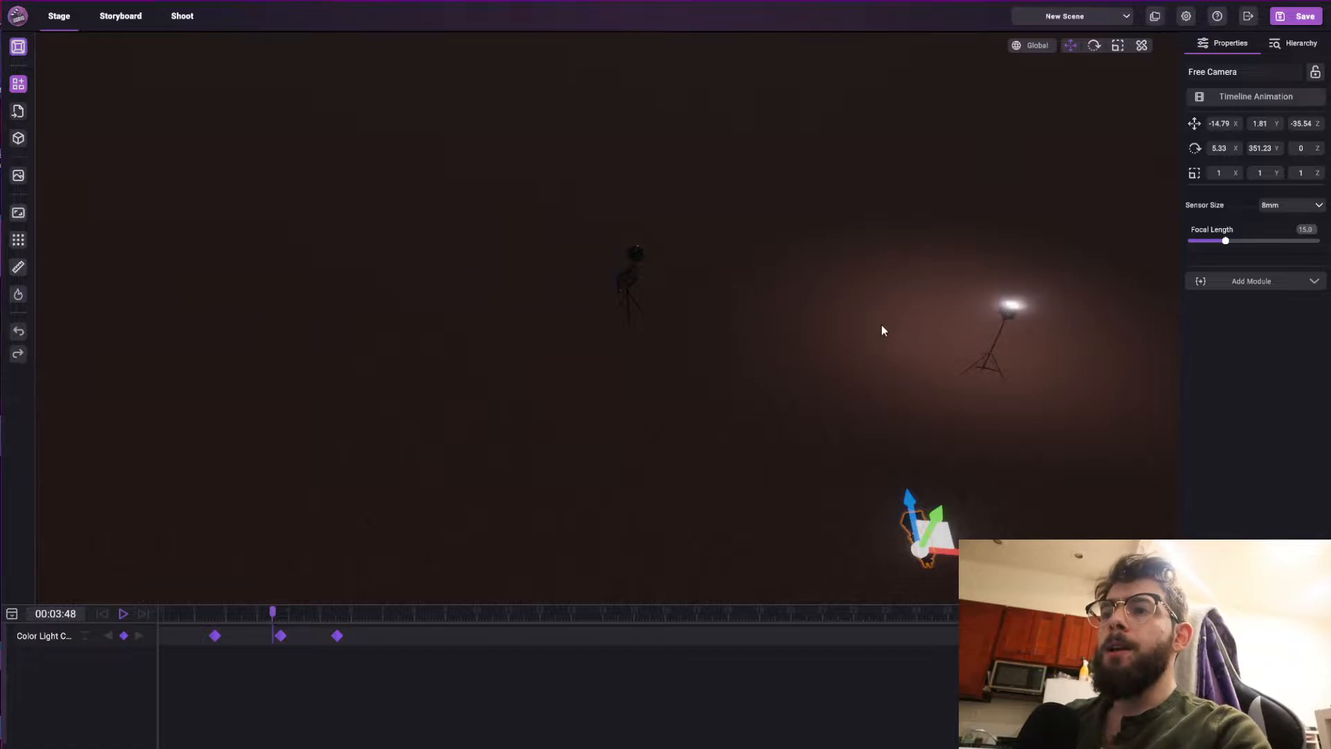
Tilt the spot light stand's light toward the ground and move the color chart stand closer to it.
scroll(894, 318, "up", 2)
right_click_drag(900, 314, 927, 295)
left_click(928, 298)
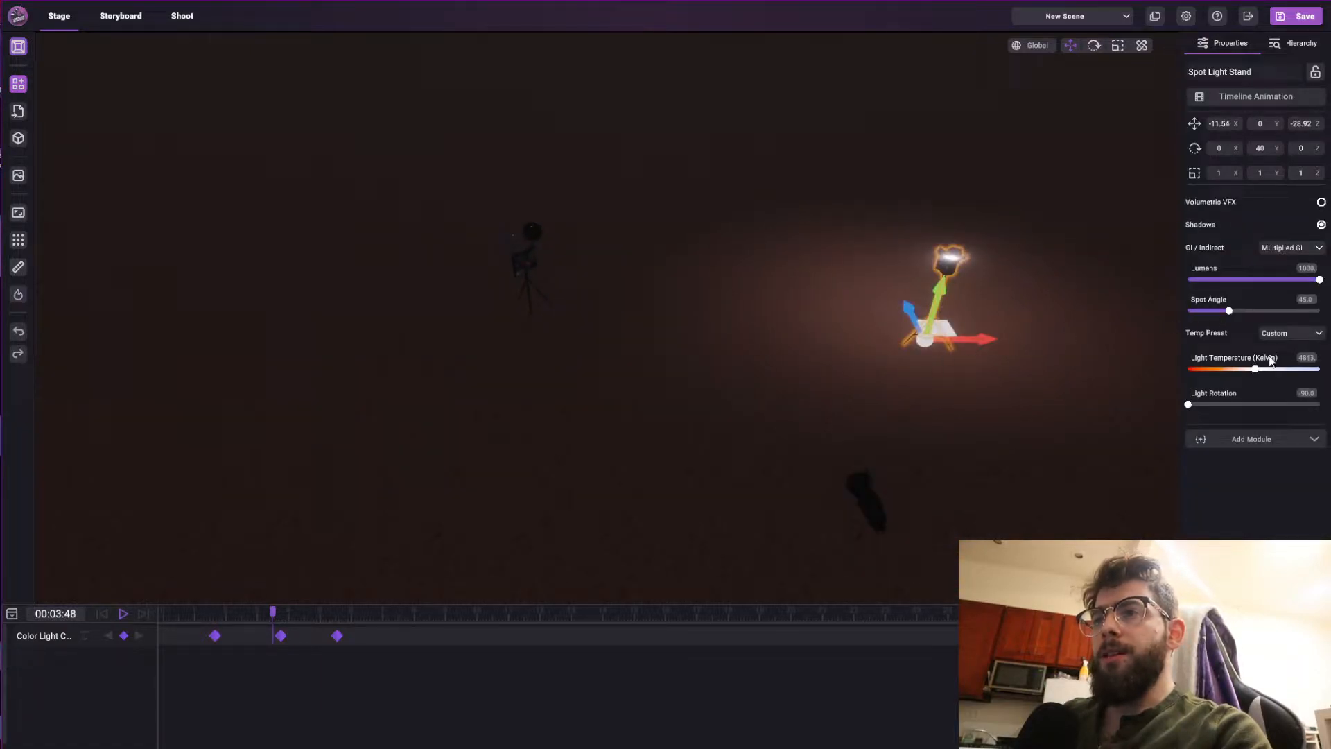
left_click_drag(1230, 406, 1274, 404)
left_click(538, 265)
left_click_drag(558, 295, 707, 286)
left_click(872, 484)
right_click_drag(874, 488, 797, 348)
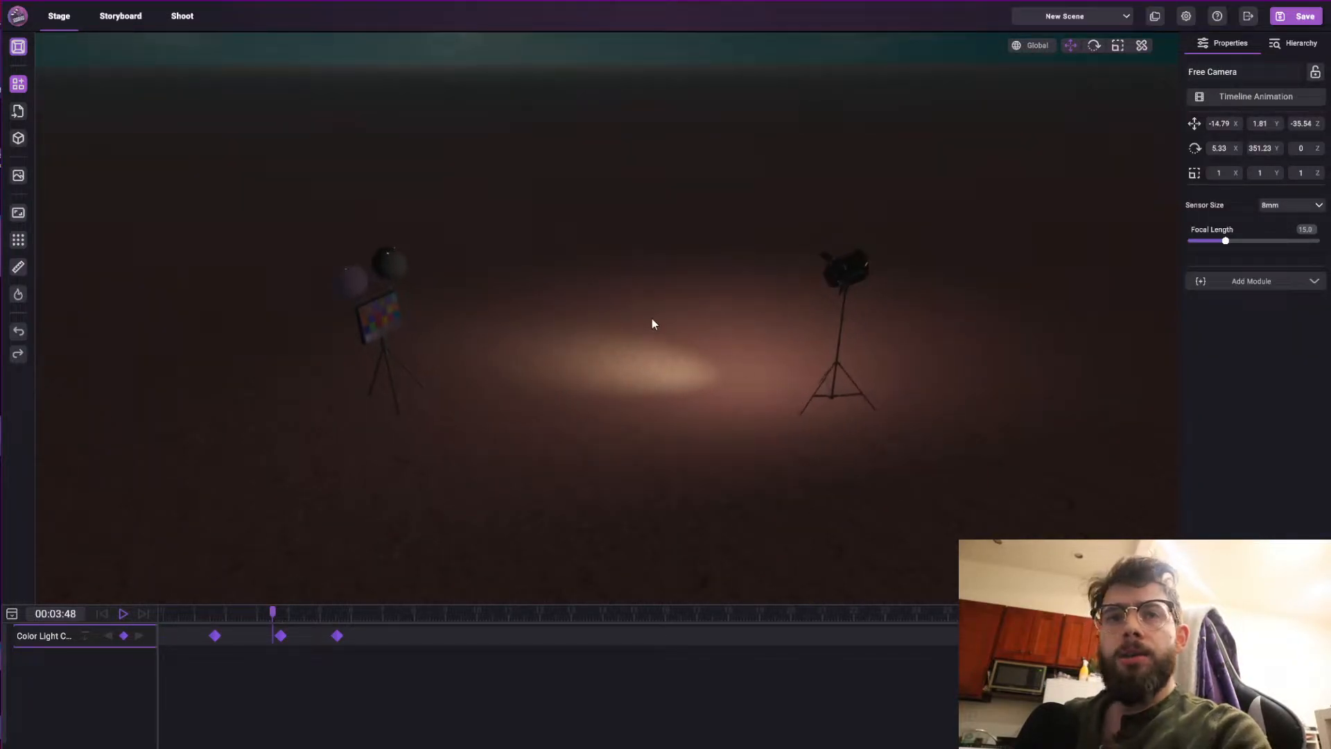
Add a video surface to the stage between the color chart stand and the spot light.
left_click(18, 84)
mouse_move(58, 130)
left_click(134, 181)
left_click_drag(124, 199, 625, 268)
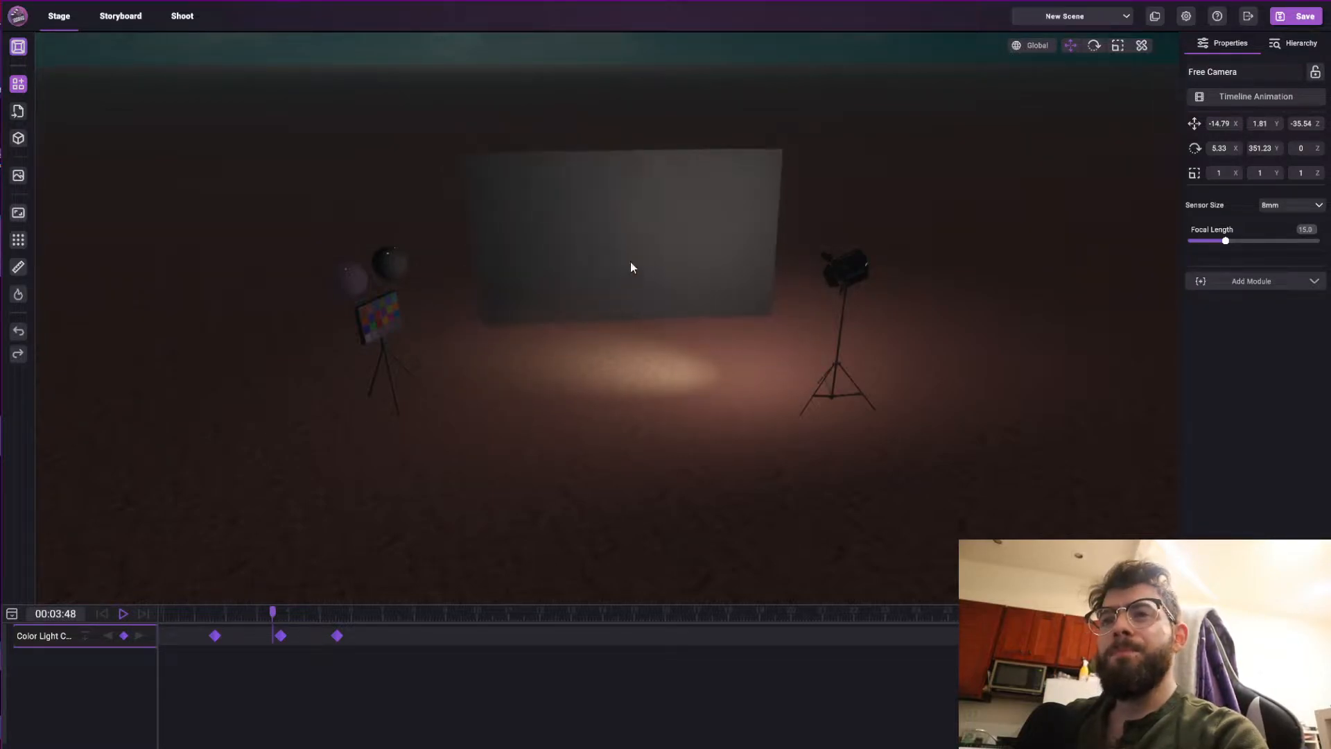
Position the video surface between the stands, rotated to 179.5 on Y and scaled to 4.12 by 2.32.
left_click(625, 268)
scroll(639, 355, "up", 3)
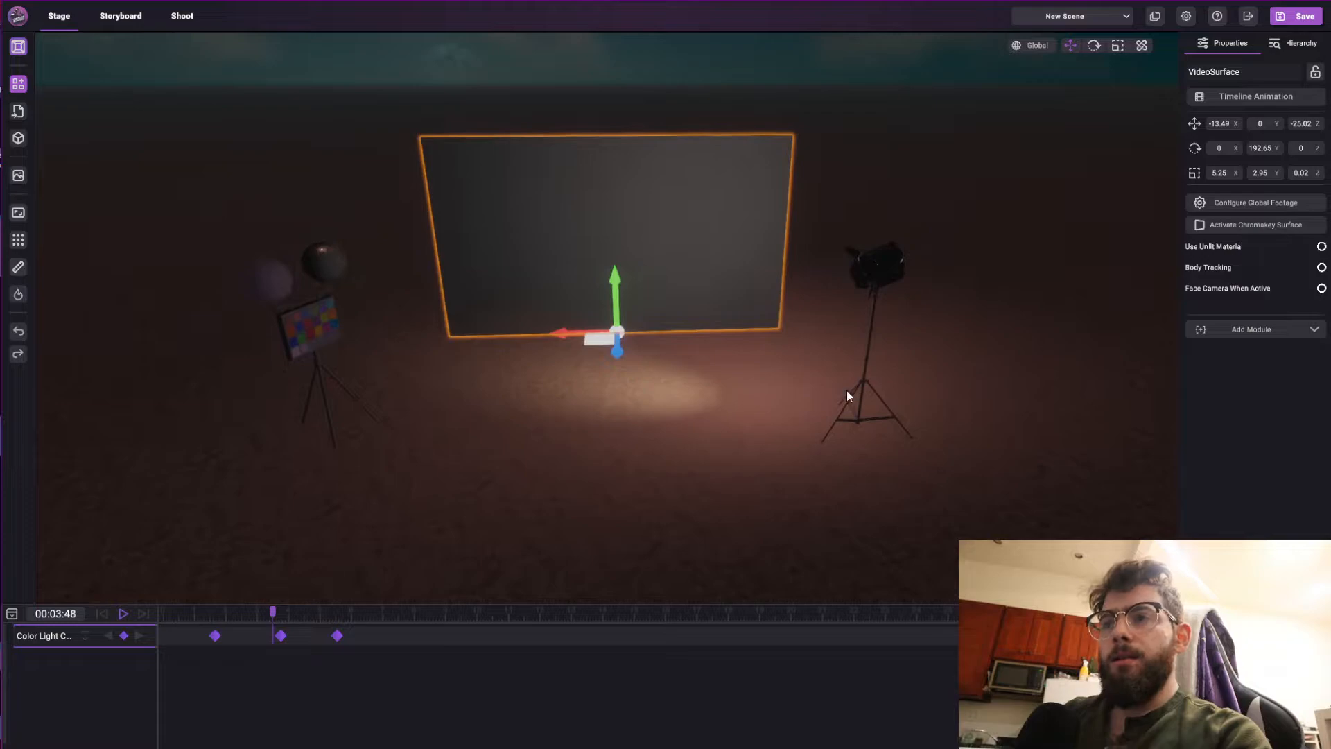
scroll(624, 389, "down", 2)
mouse_move(603, 373)
left_mouse_down()
mouse_move(616, 392)
mouse_move(646, 398)
mouse_move(626, 368)
mouse_move(658, 393)
mouse_move(591, 364)
mouse_move(581, 378)
mouse_move(616, 366)
mouse_move(593, 391)
mouse_move(607, 387)
left_mouse_up()
key("e")
key("w")
key("r")
key("w")
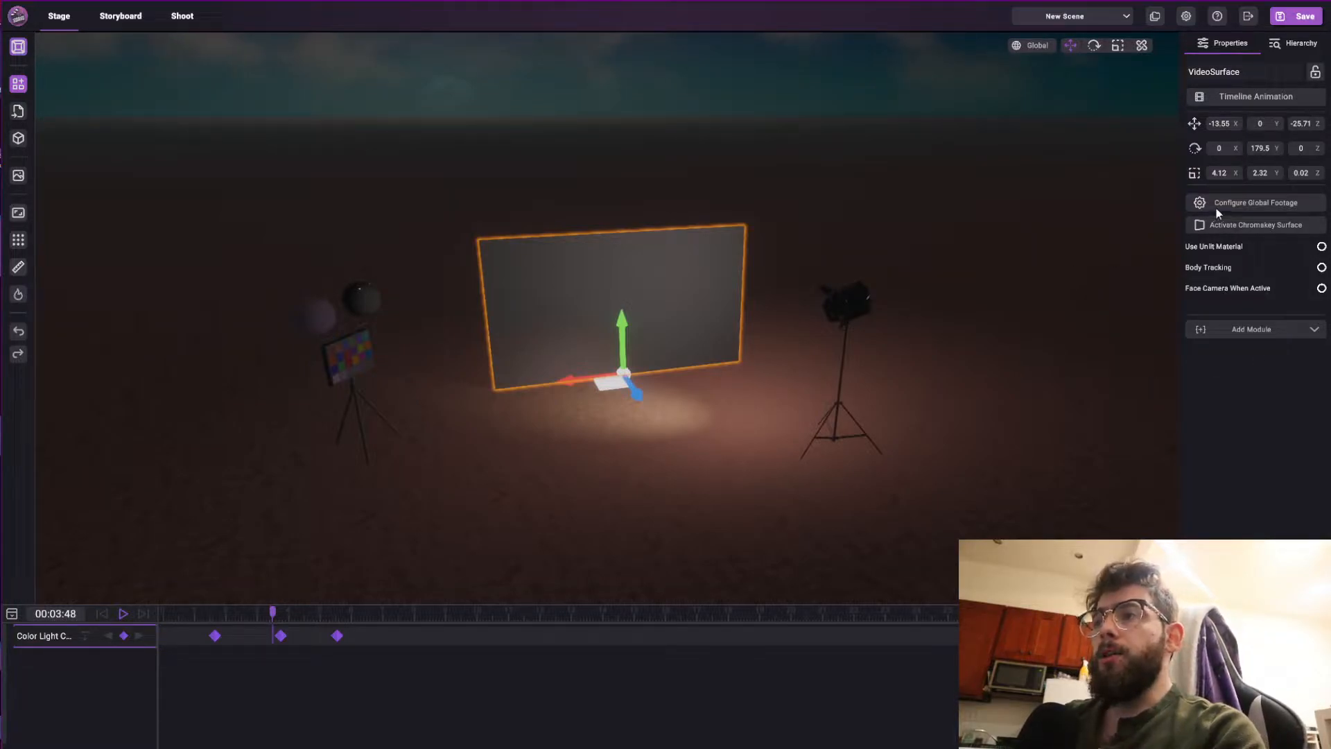
Open the video surface's global footage configuration and load dogOnSeat.mp4 as the input video.
left_click(1269, 207)
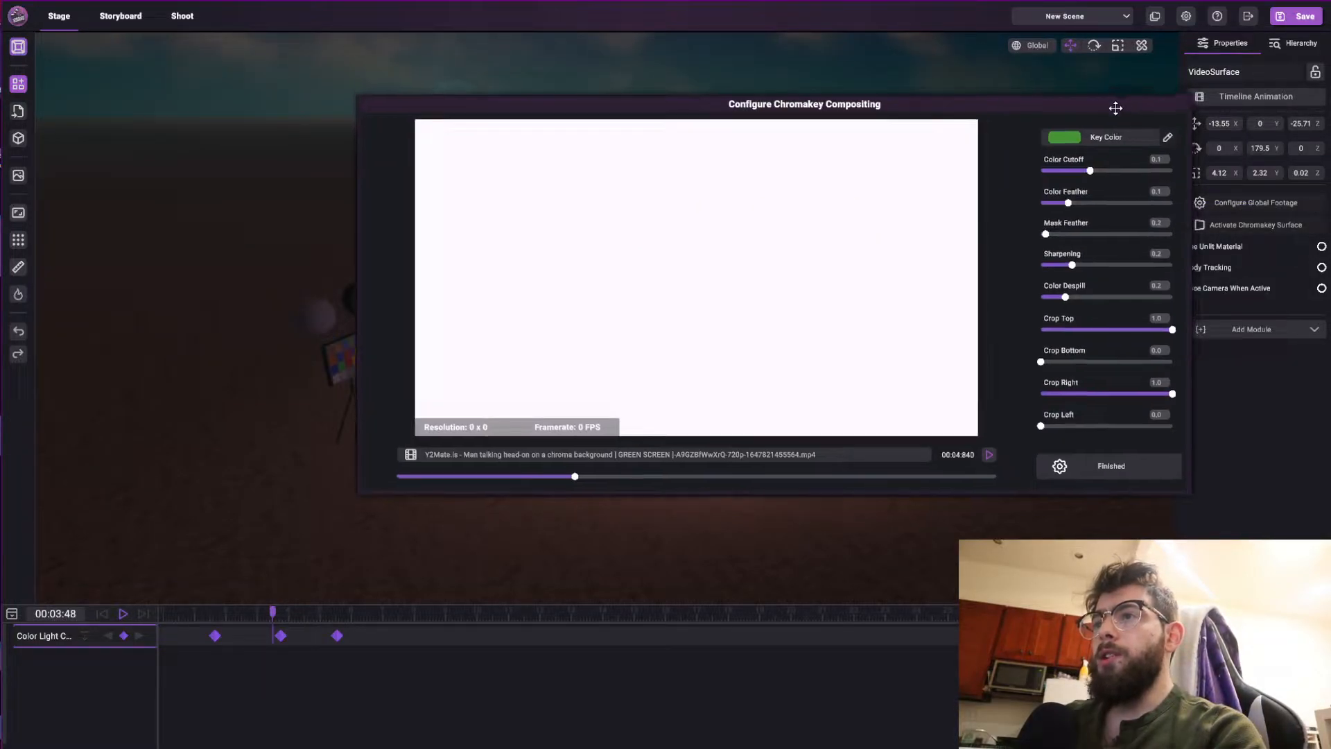
left_click_drag(1128, 96, 1019, 125)
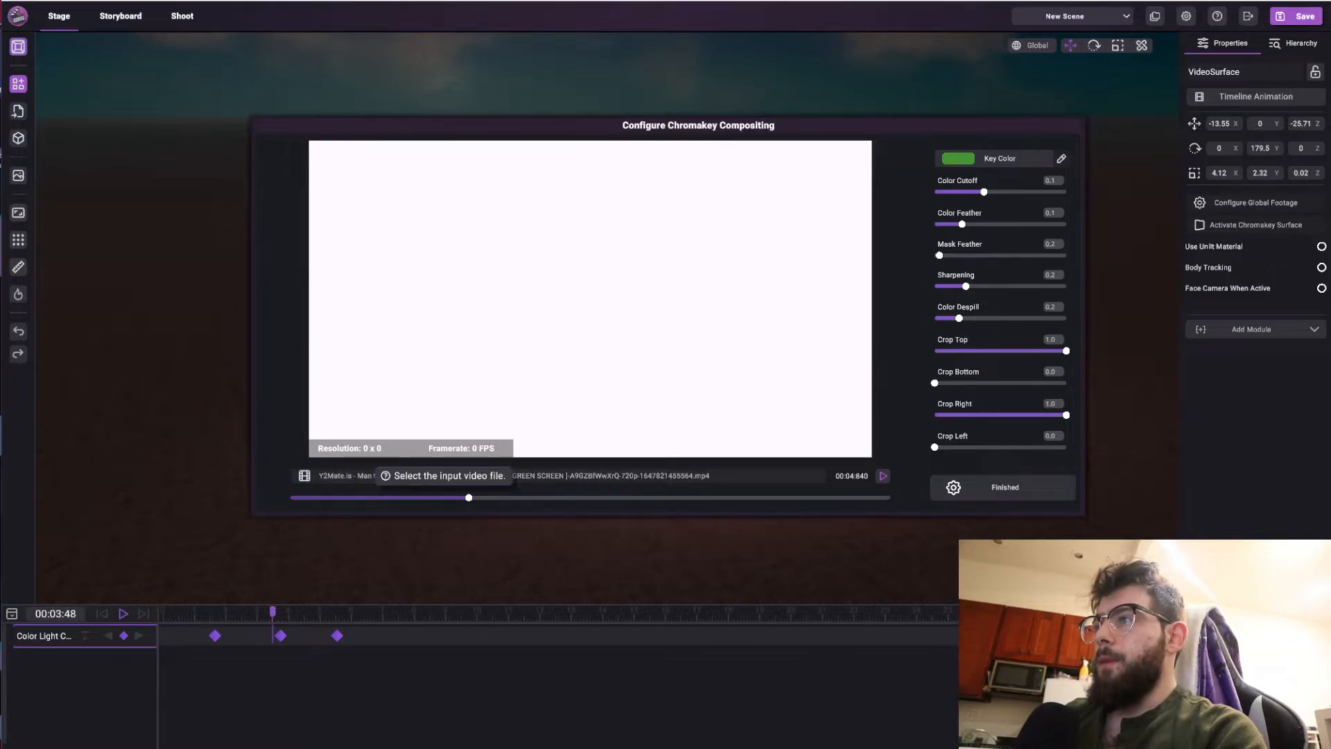
left_click_drag(705, 245, 575, 158)
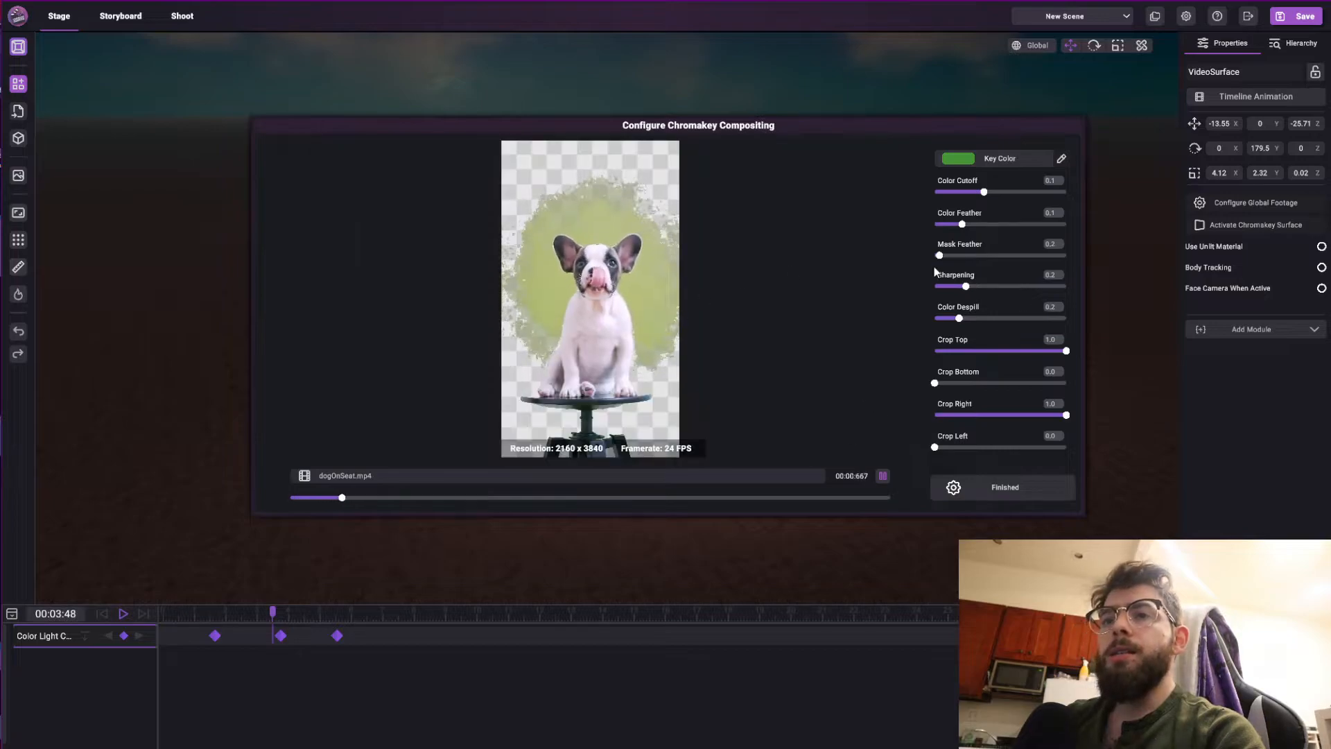
Lower Color Cutoff and Color Feather to 0.0 and sample the footage's light green background as the key color.
left_click_drag(984, 192, 896, 260)
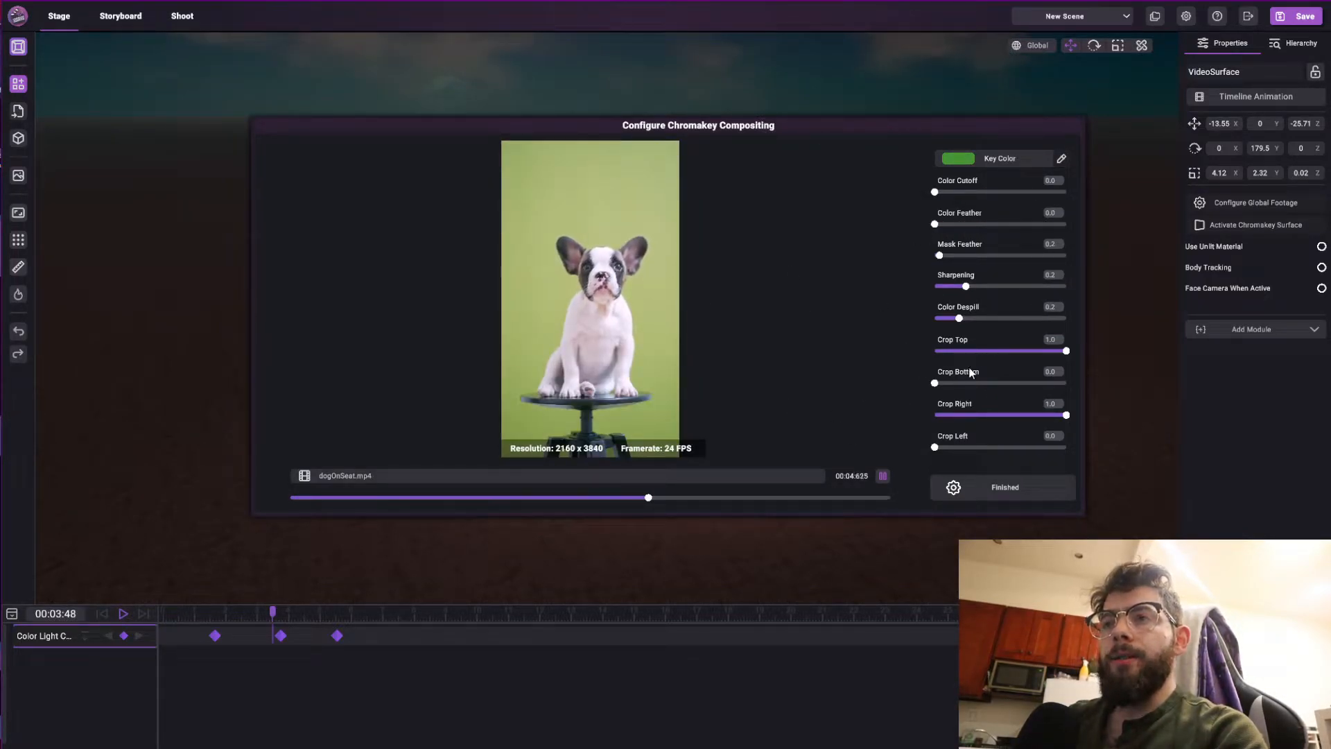
left_click(974, 158)
left_click_drag(909, 320, 918, 330)
left_click(940, 492)
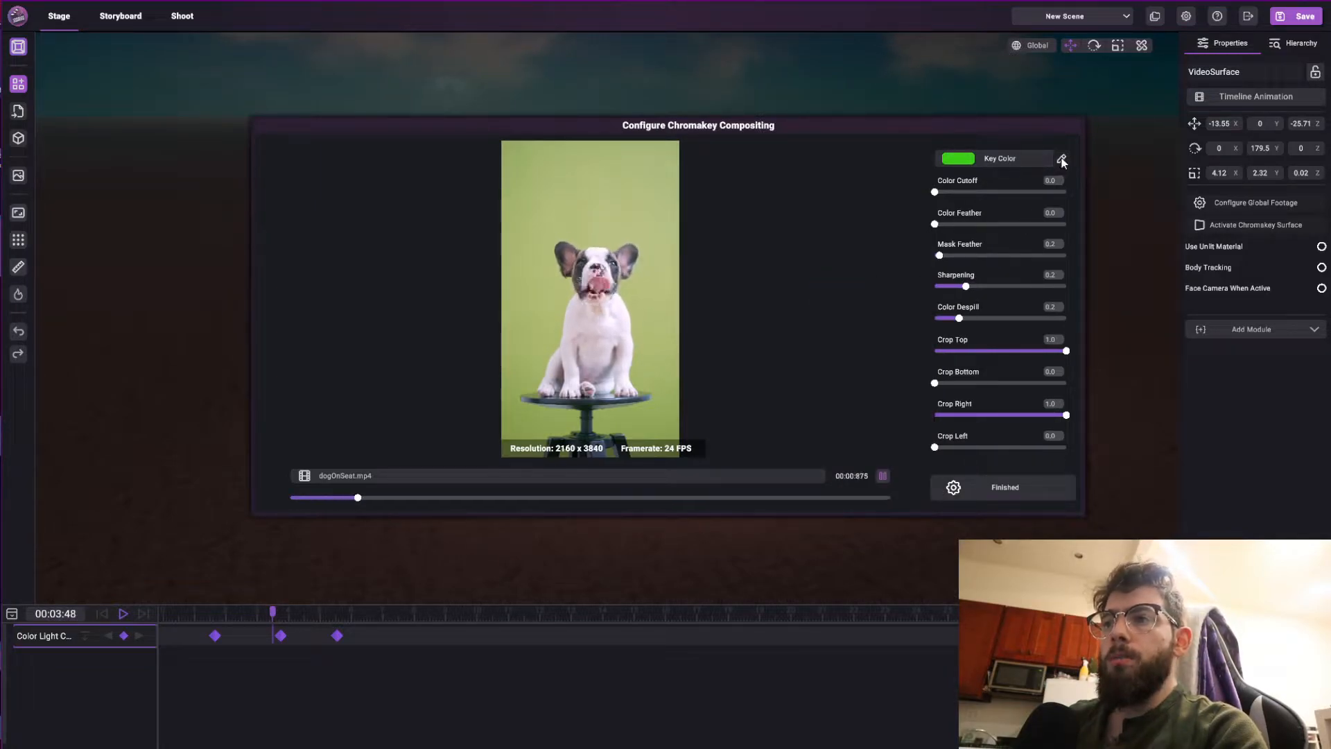
left_click(610, 200)
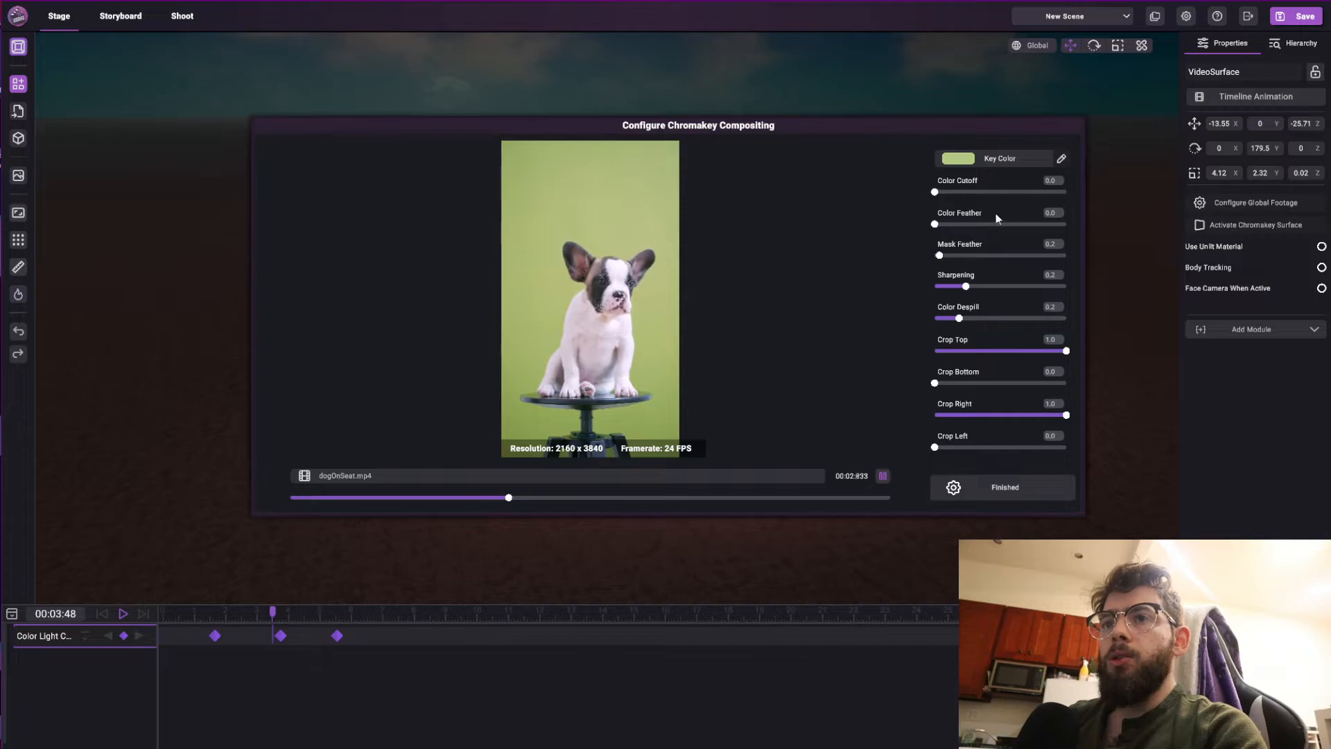
Set Color Cutoff and Color Feather to 0.1 and finish the chromakey configuration.
left_click_drag(937, 194, 990, 194)
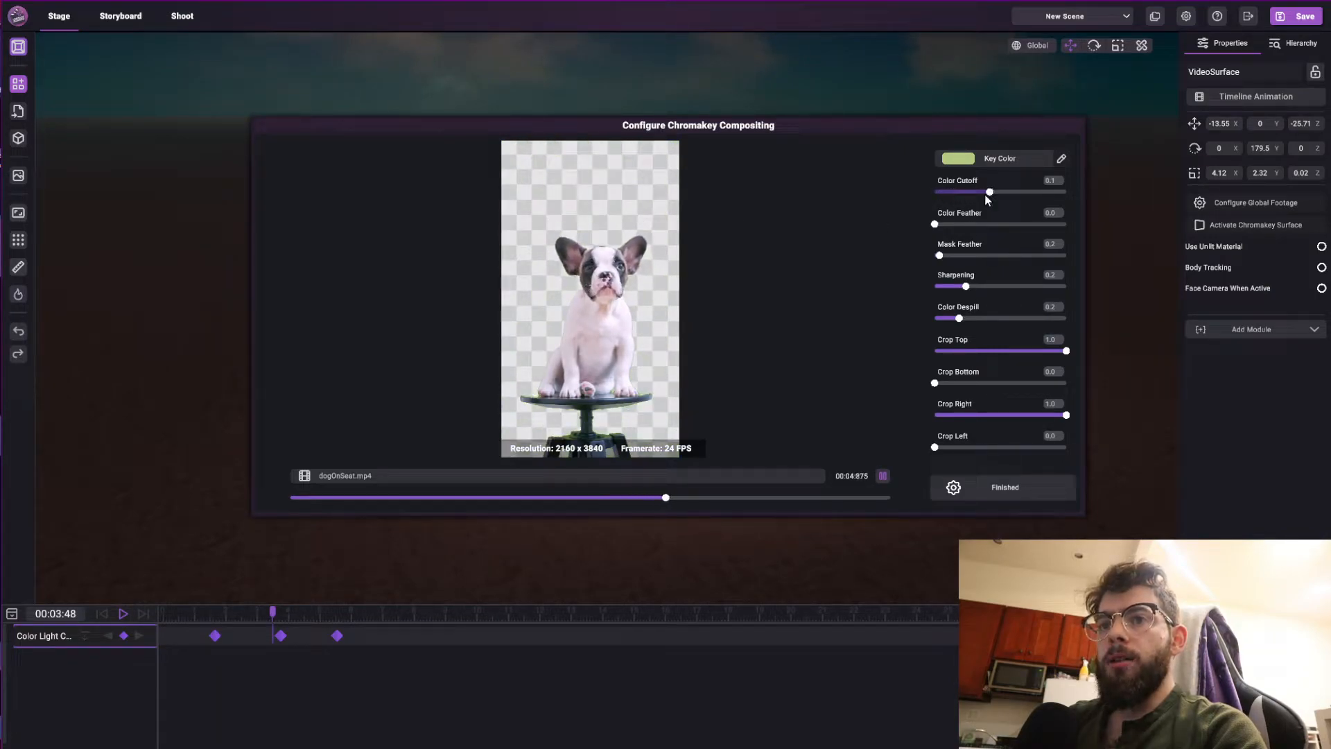
left_click(953, 224)
left_click_drag(954, 229, 961, 227)
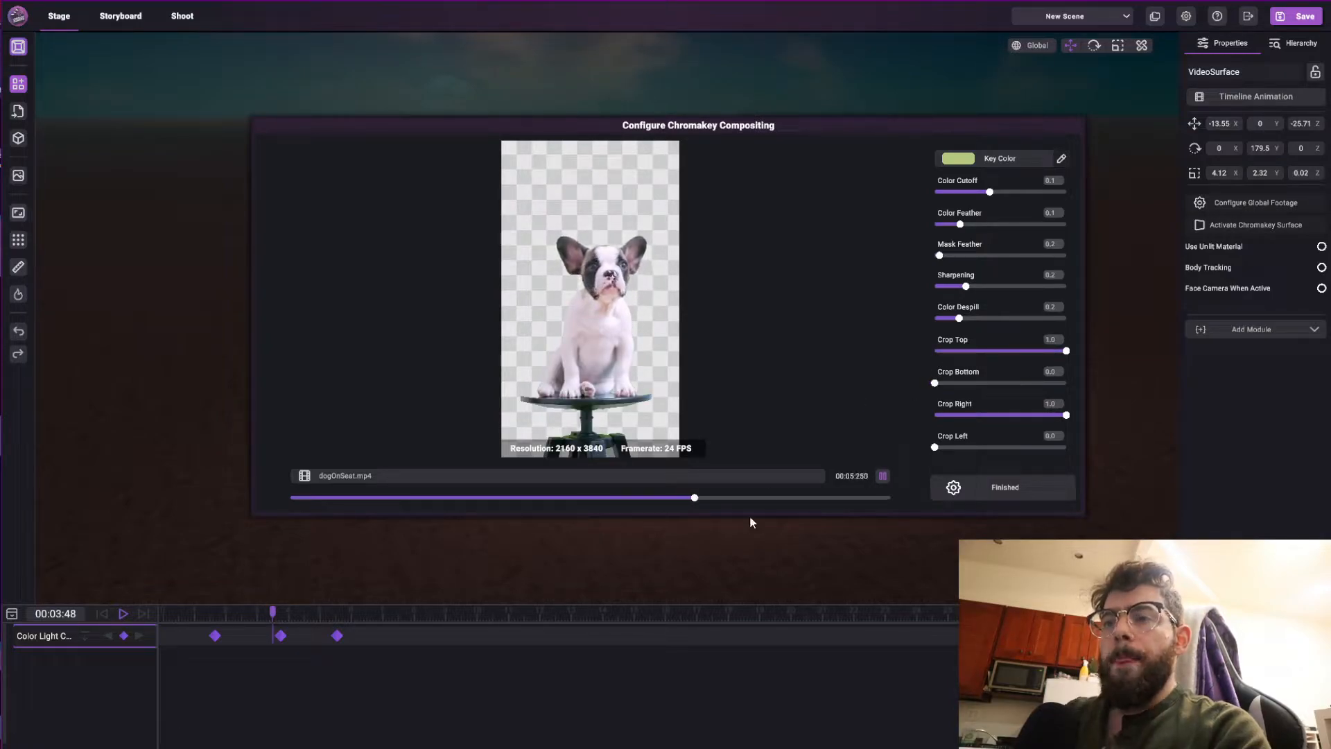
left_click(999, 491)
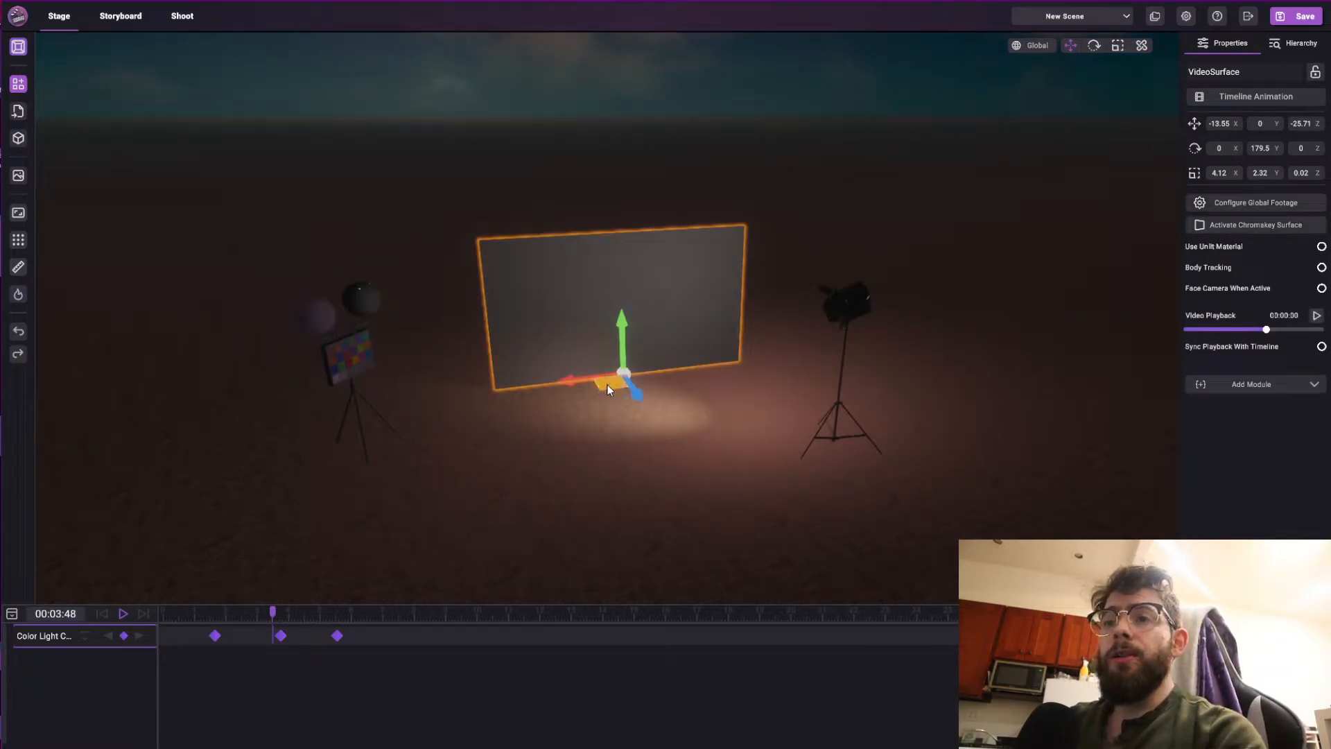
Activate the chromakey surface on the video surface and move it toward the light, to about X -14.09, Z -27.07.
left_click_drag(607, 386, 608, 382)
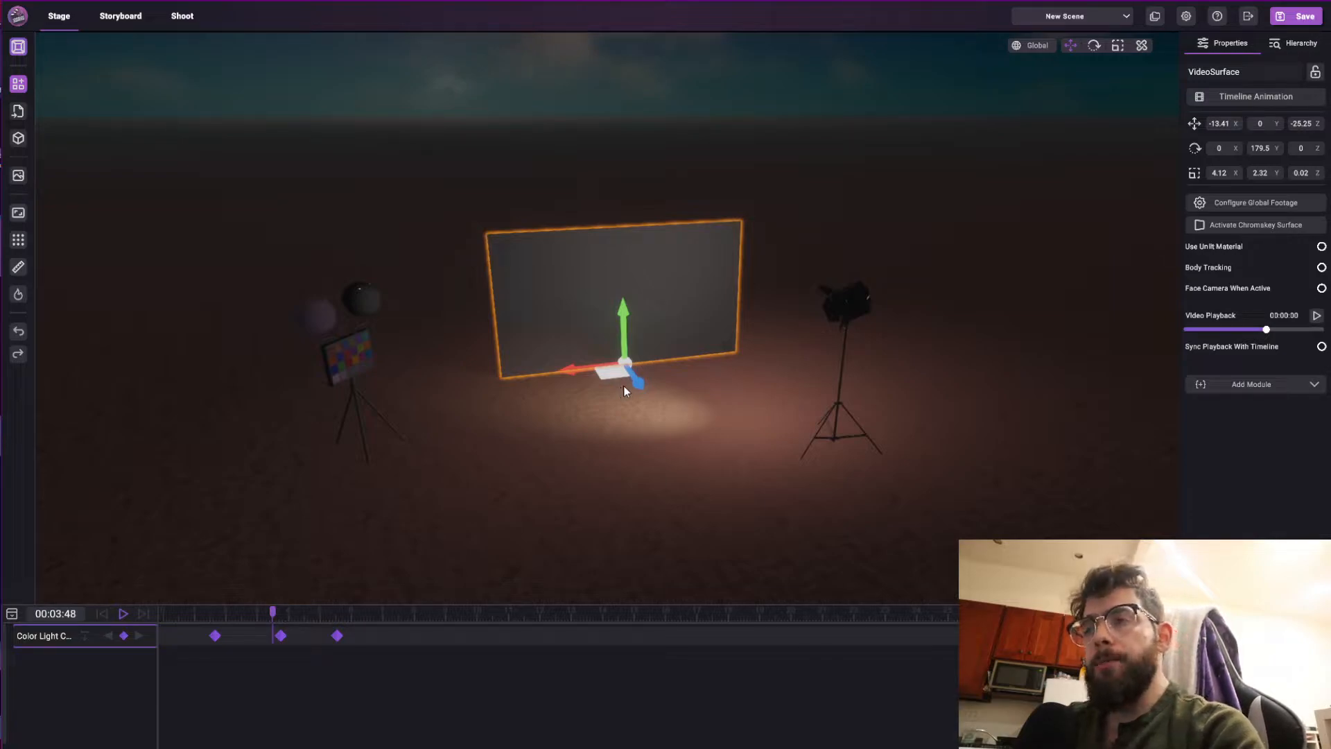
left_click(1242, 226)
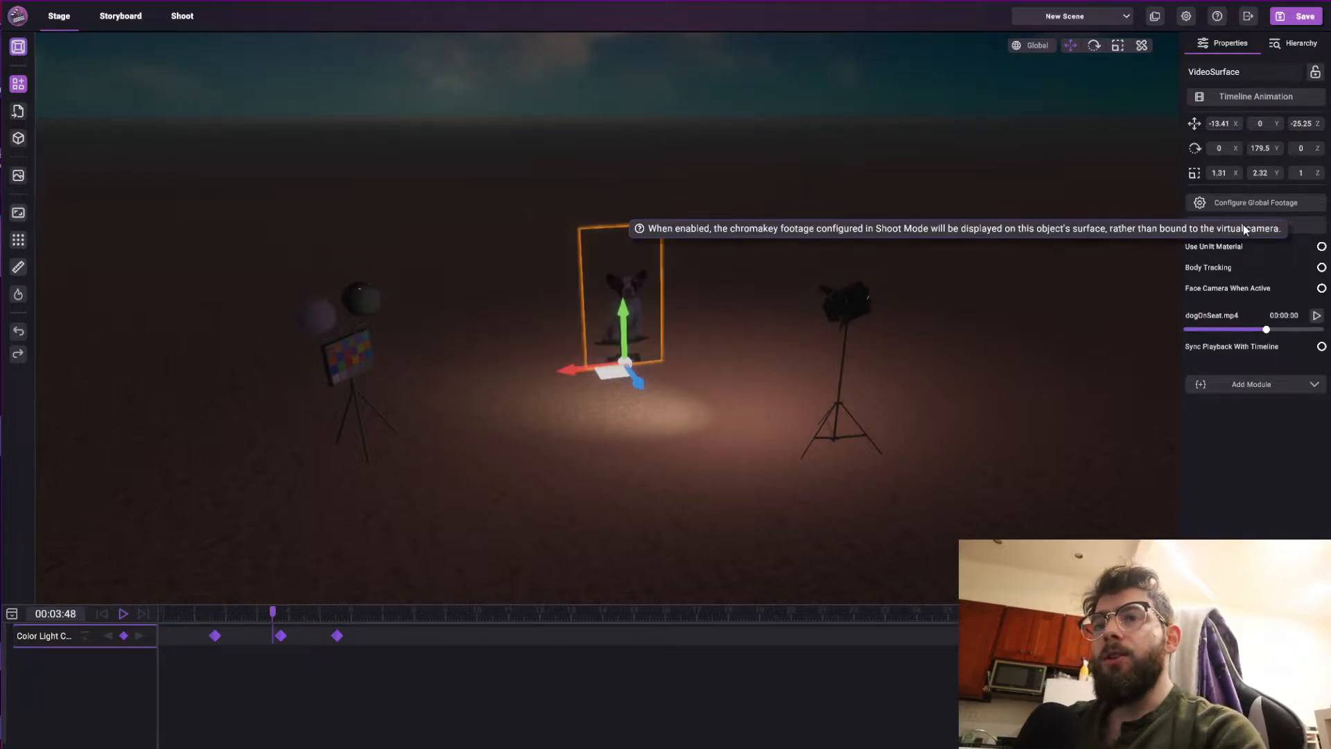
right_click_drag(744, 398, 683, 398)
key("w")
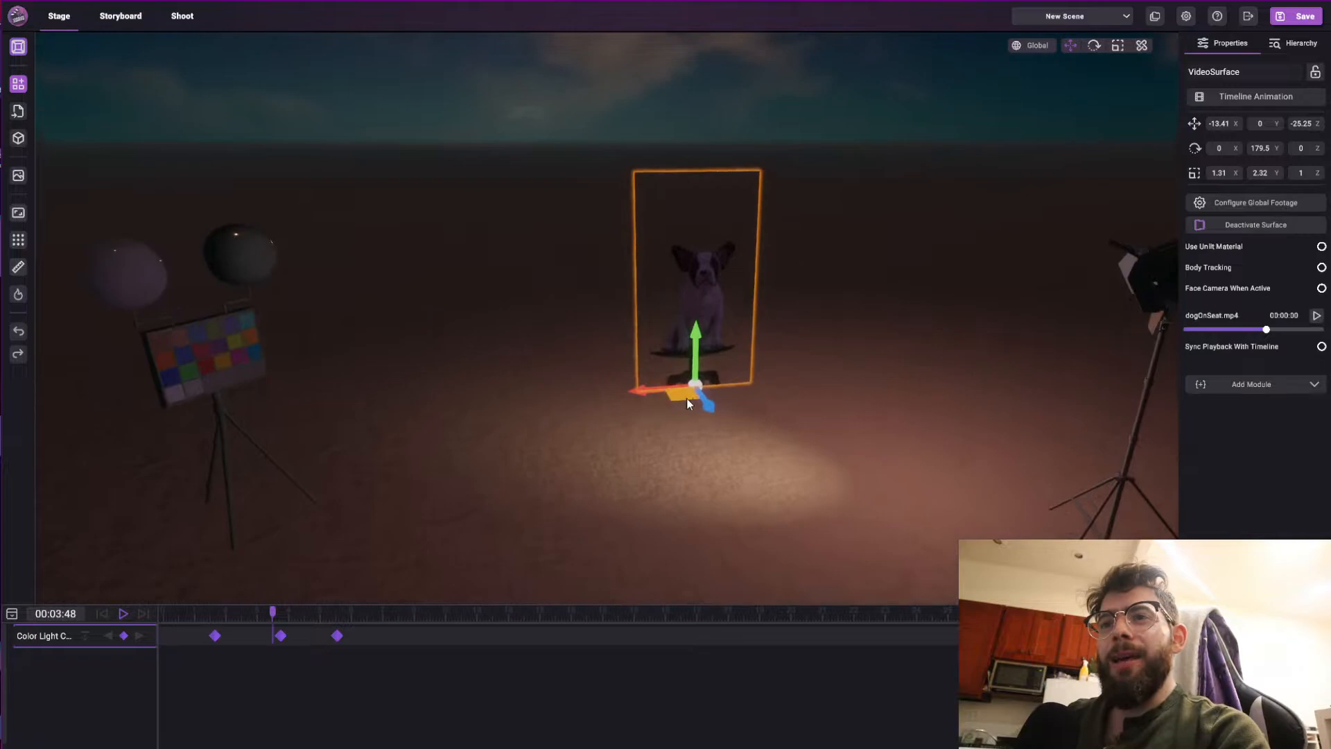
left_click_drag(682, 395, 667, 476)
Move the dog surface into the light beam at about X -13.6, Z -27.12 and rotate it to 147.49 on Y.
right_click_drag(532, 365, 696, 372)
key("s")
key("d")
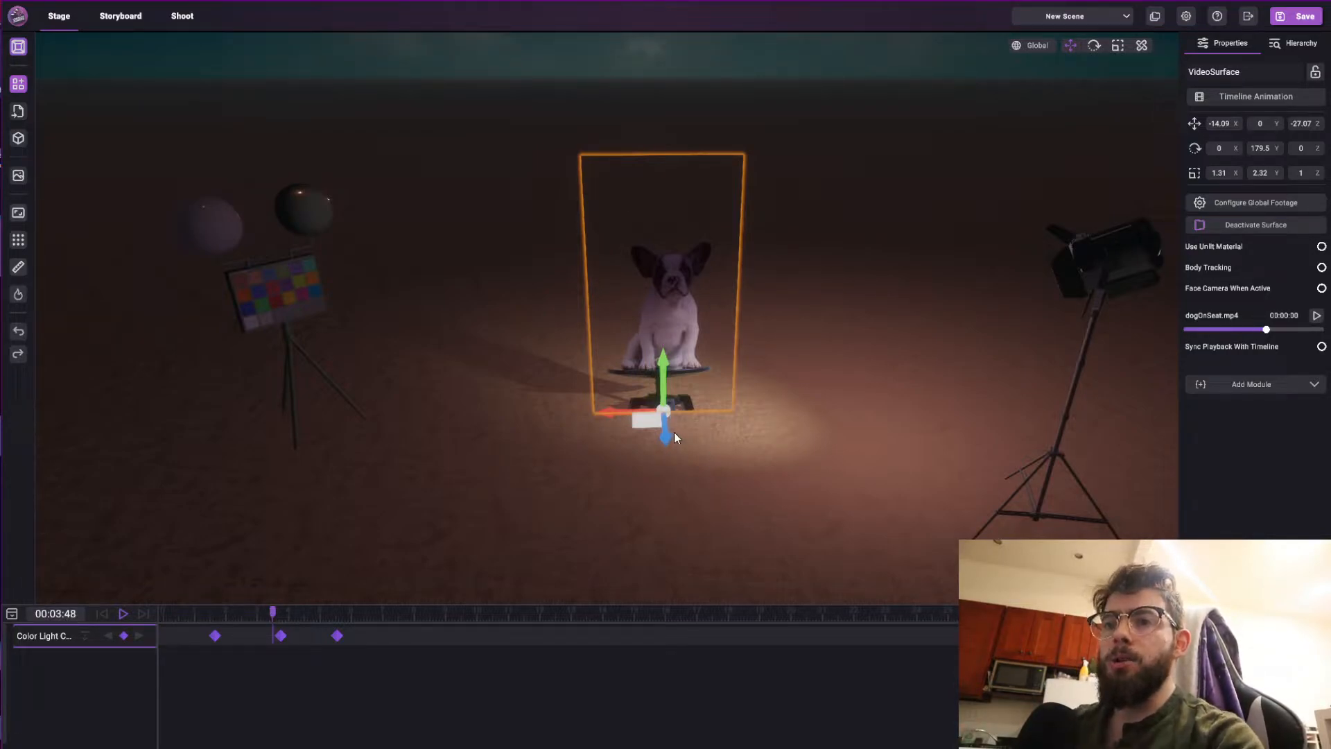
left_click_drag(653, 410, 722, 413)
key("e")
key("w")
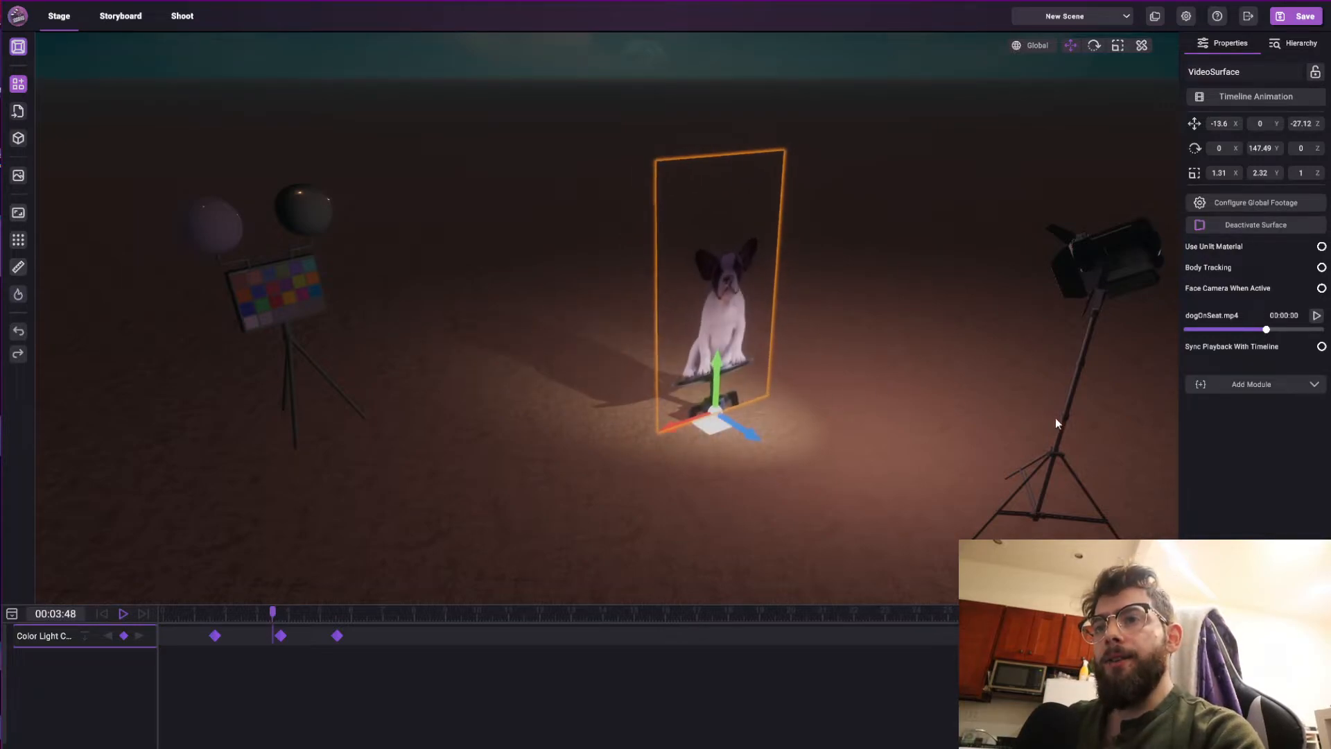
Set the spot light stand's Light Rotation to 44.
left_click(1050, 414)
mouse_move(1275, 407)
left_mouse_down()
mouse_move(1270, 422)
mouse_move(1283, 419)
left_mouse_up()
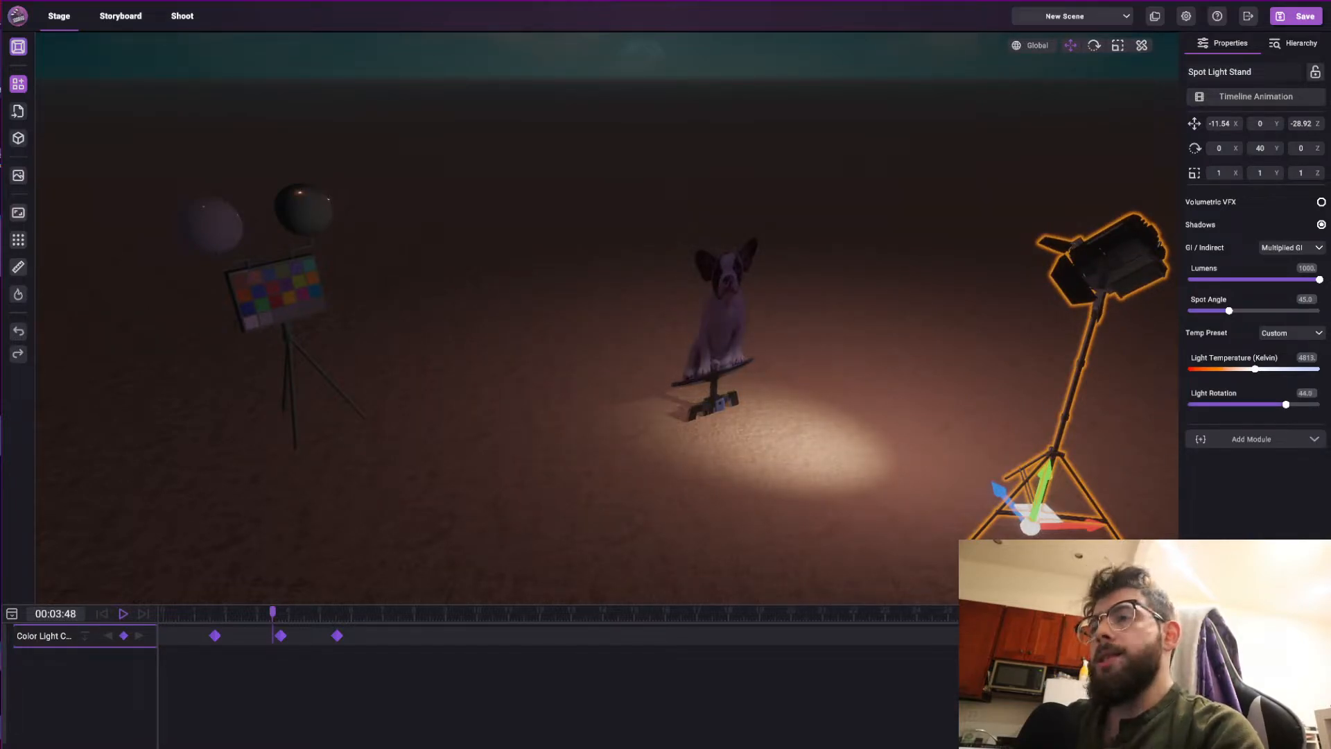
Test the dog surface with Use Unlit Material on and off, moving the spot light stand close to the dog.
left_click(720, 324)
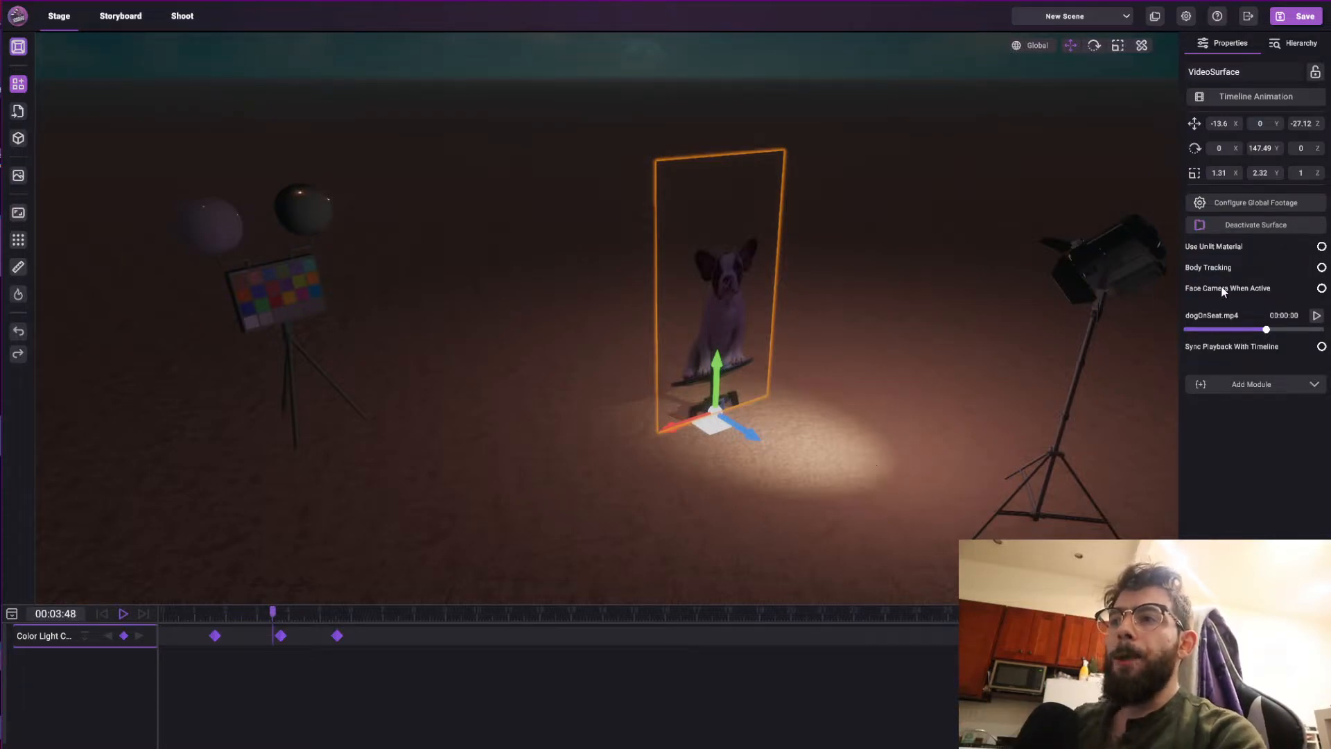
left_click(1322, 246)
left_click(1038, 481)
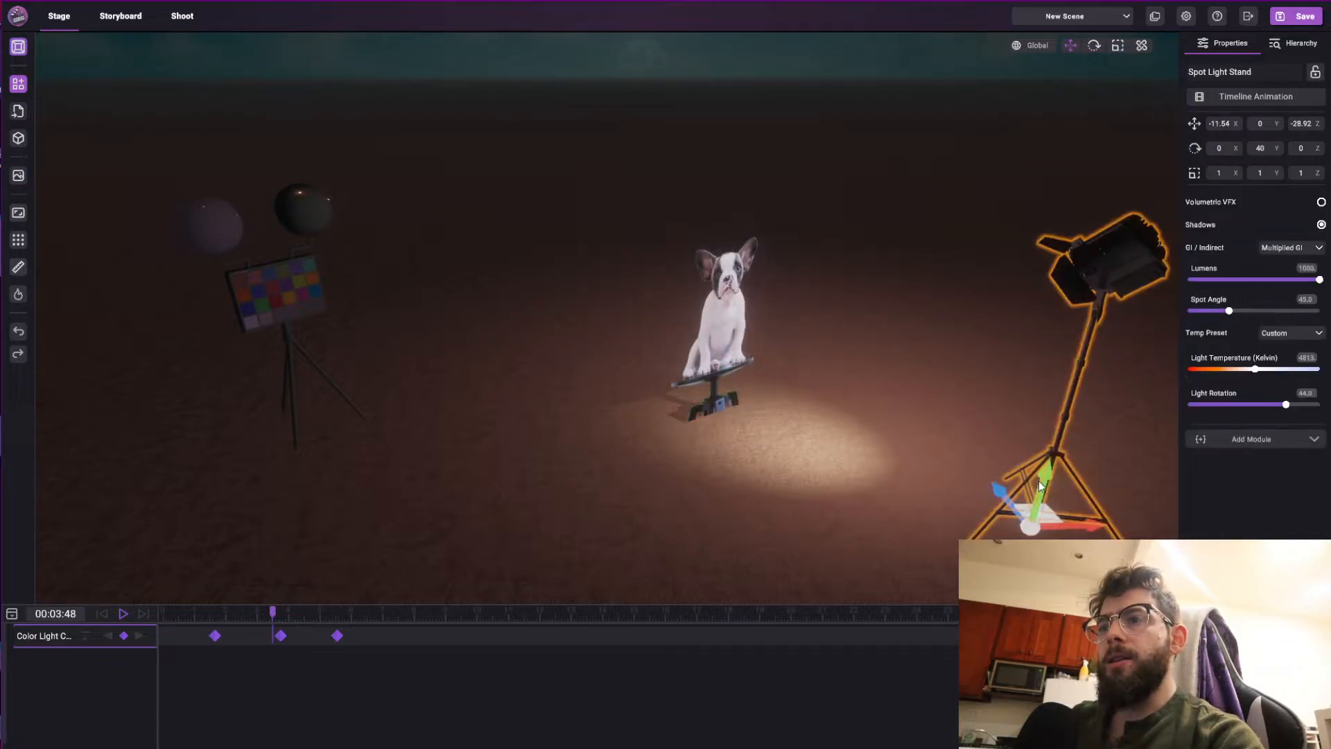
left_click_drag(1058, 519, 916, 475)
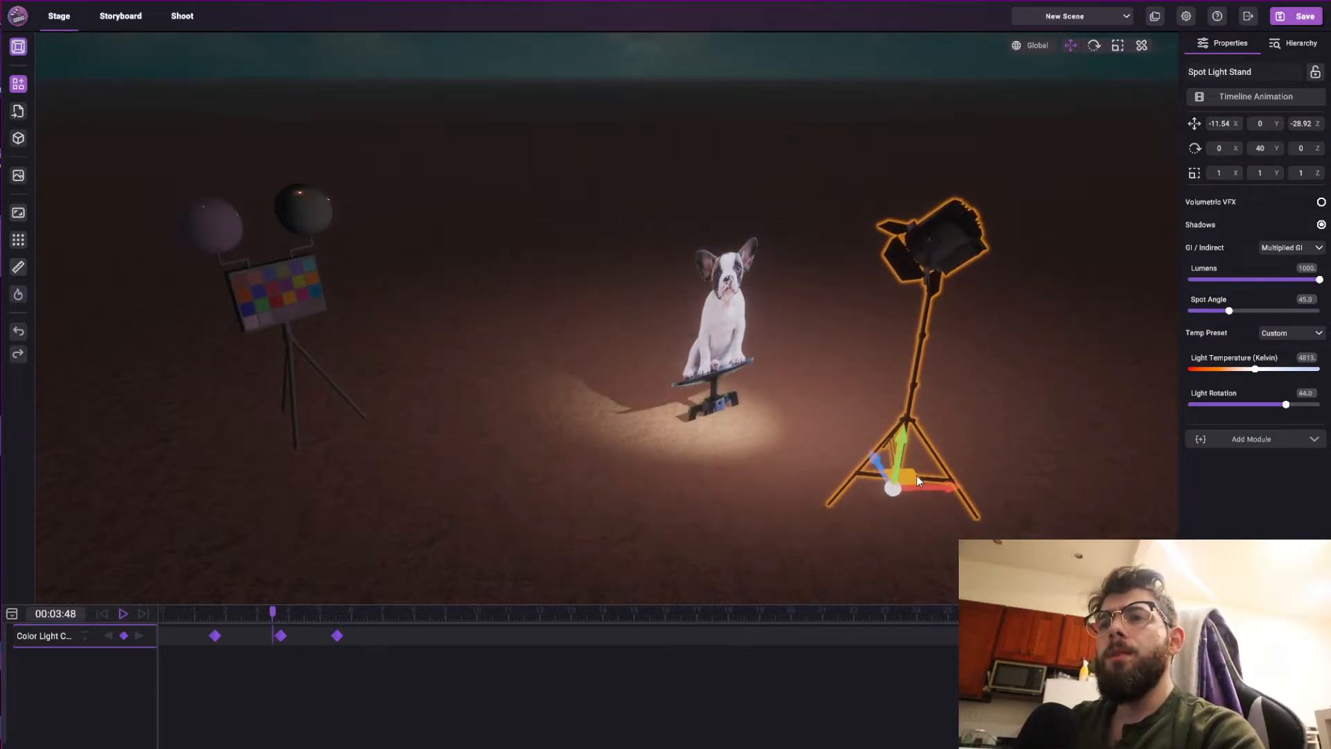
left_click(750, 273)
left_click(1321, 246)
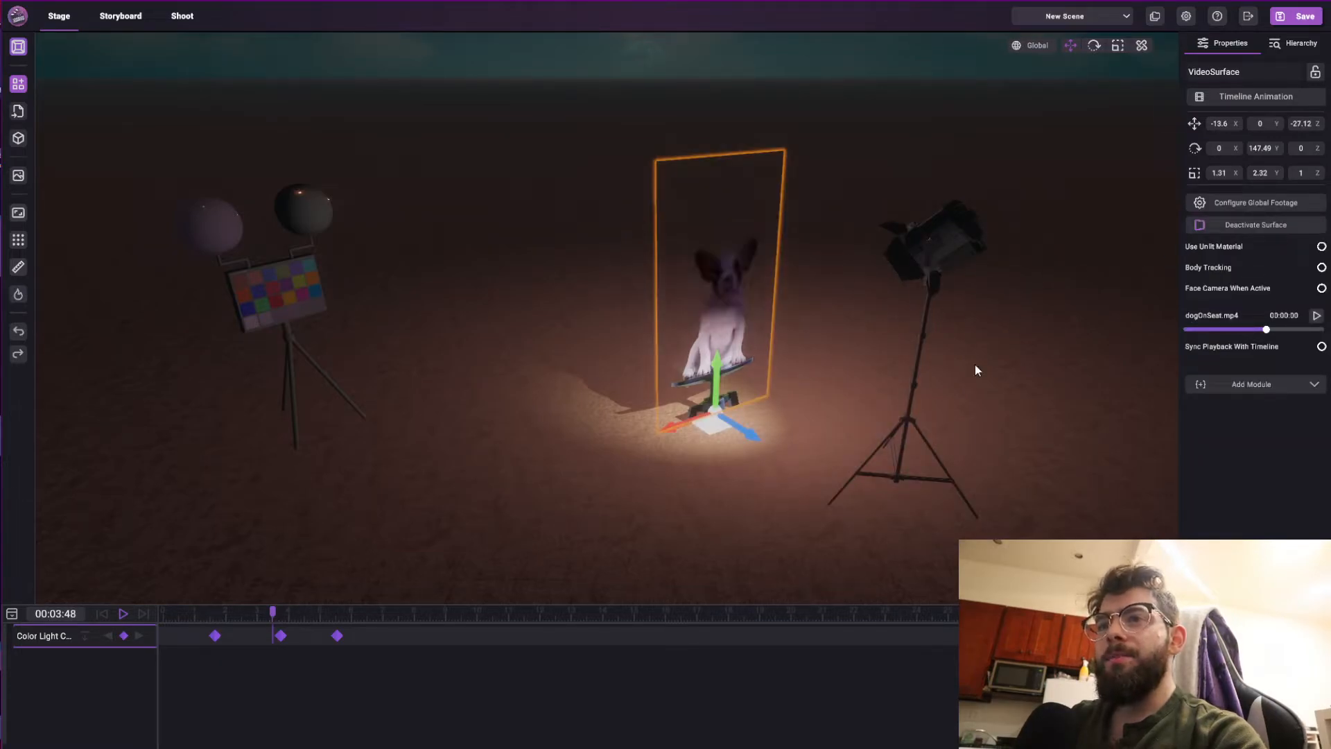
Move the spot light stand back to about X -11.56, Z -28.9 and raise its beam onto the dog with Light Rotation.
left_click(914, 385)
left_click_drag(905, 474, 1037, 512)
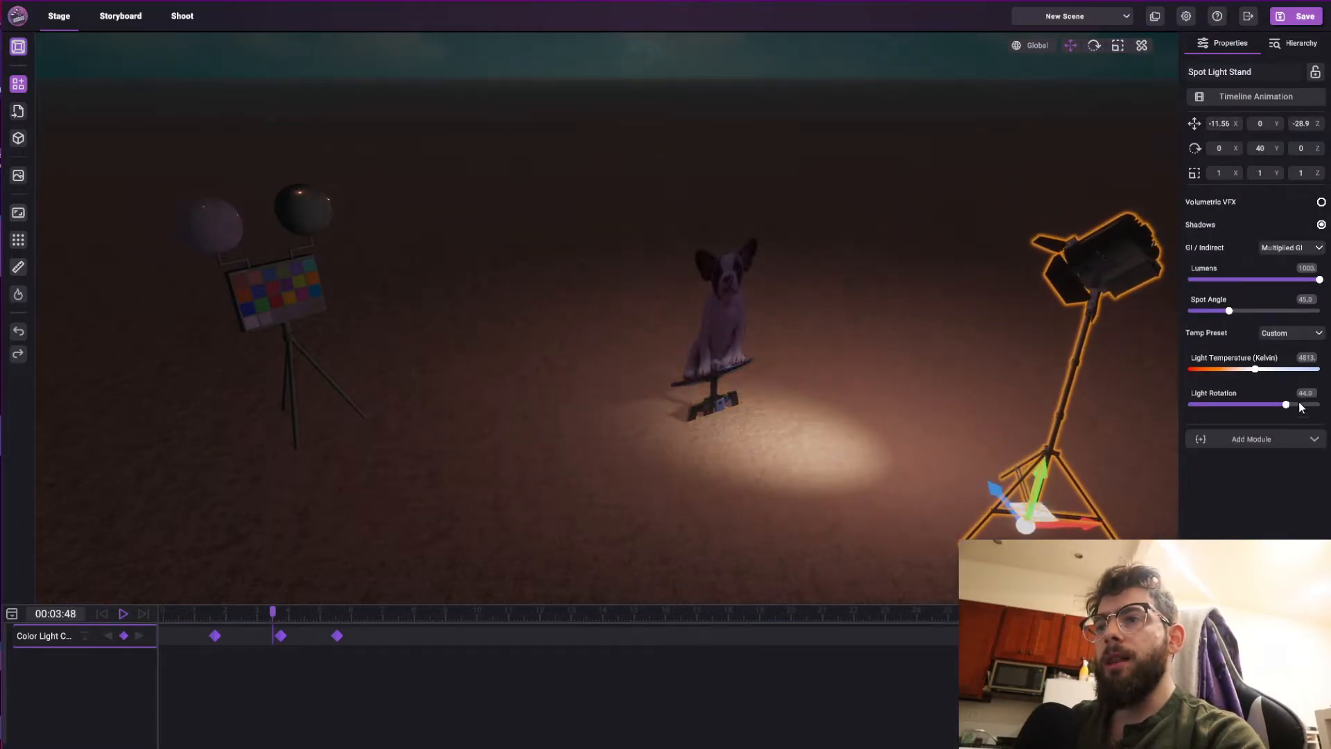
left_click_drag(1301, 410, 1271, 409)
right_click_drag(1109, 374, 750, 370)
Enable Sync Playback With Timeline on the dog surface after previewing its clip, and play the timeline briefly.
left_click(750, 370)
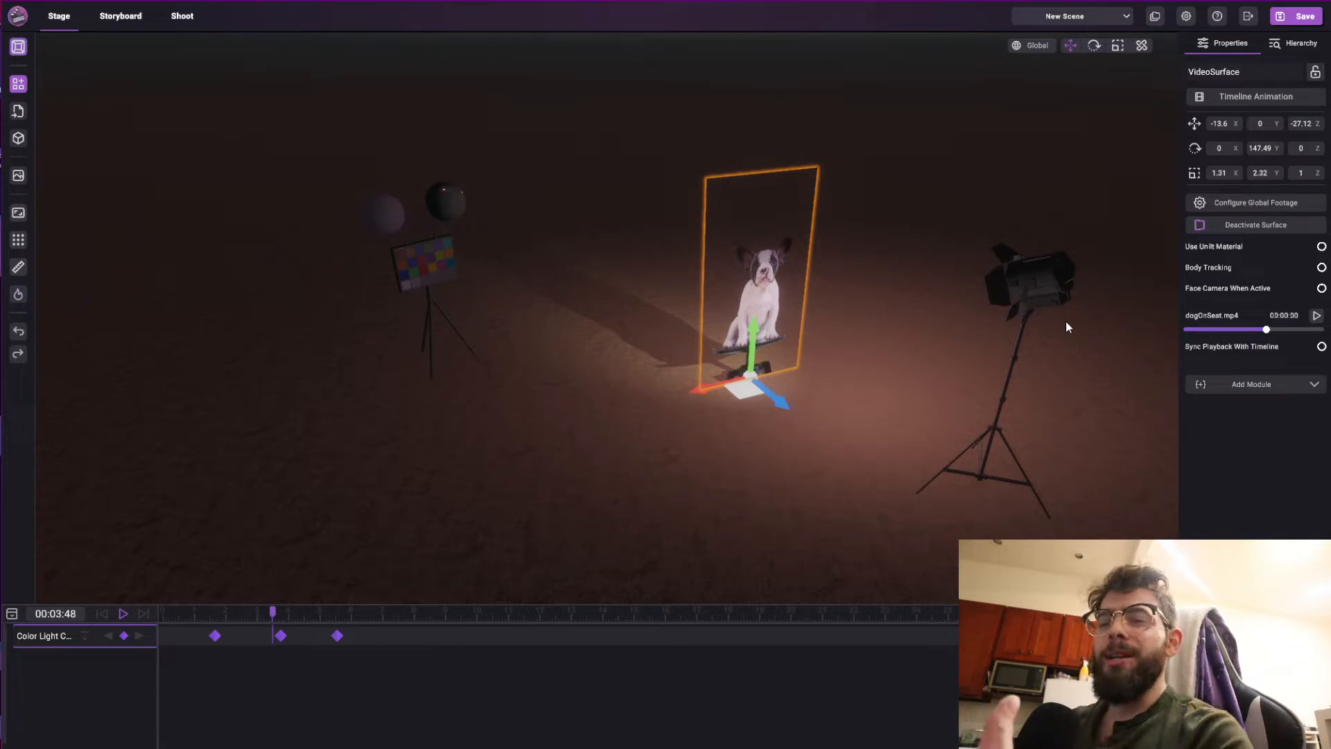
left_click(1316, 318)
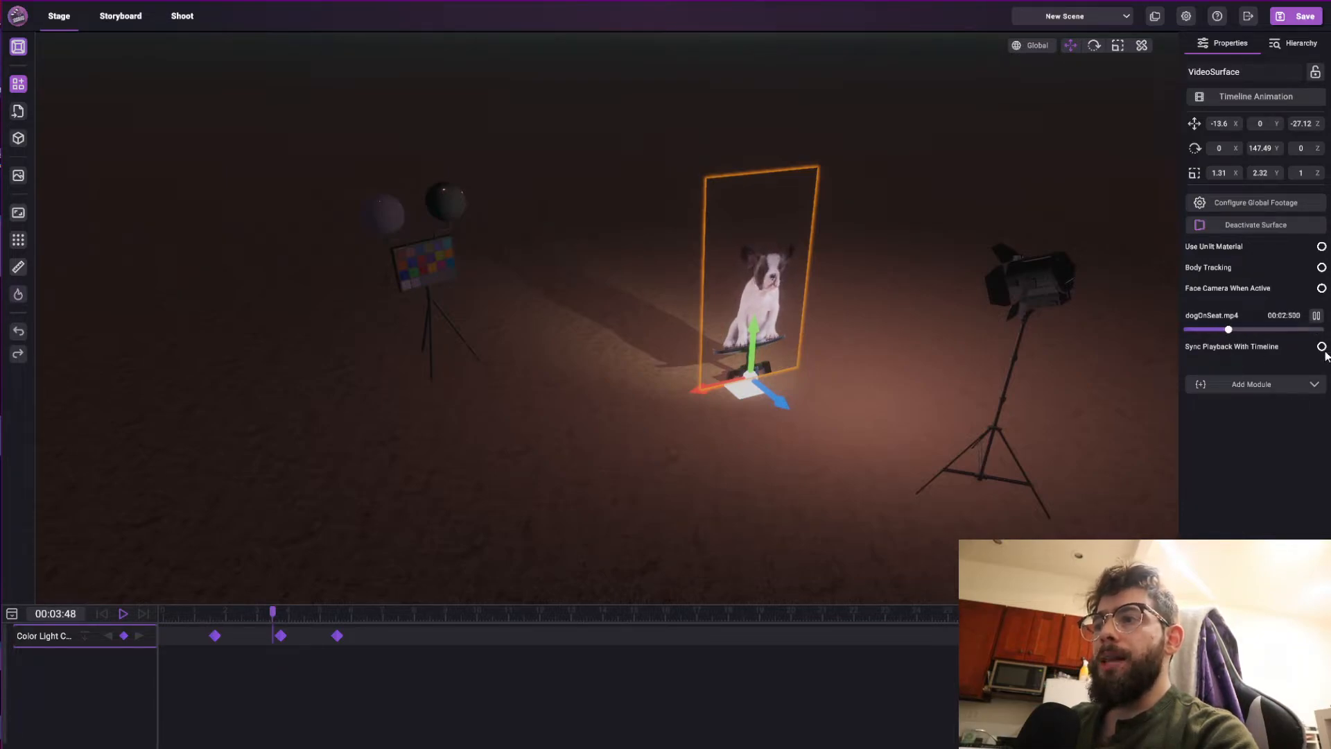
left_click(1313, 316)
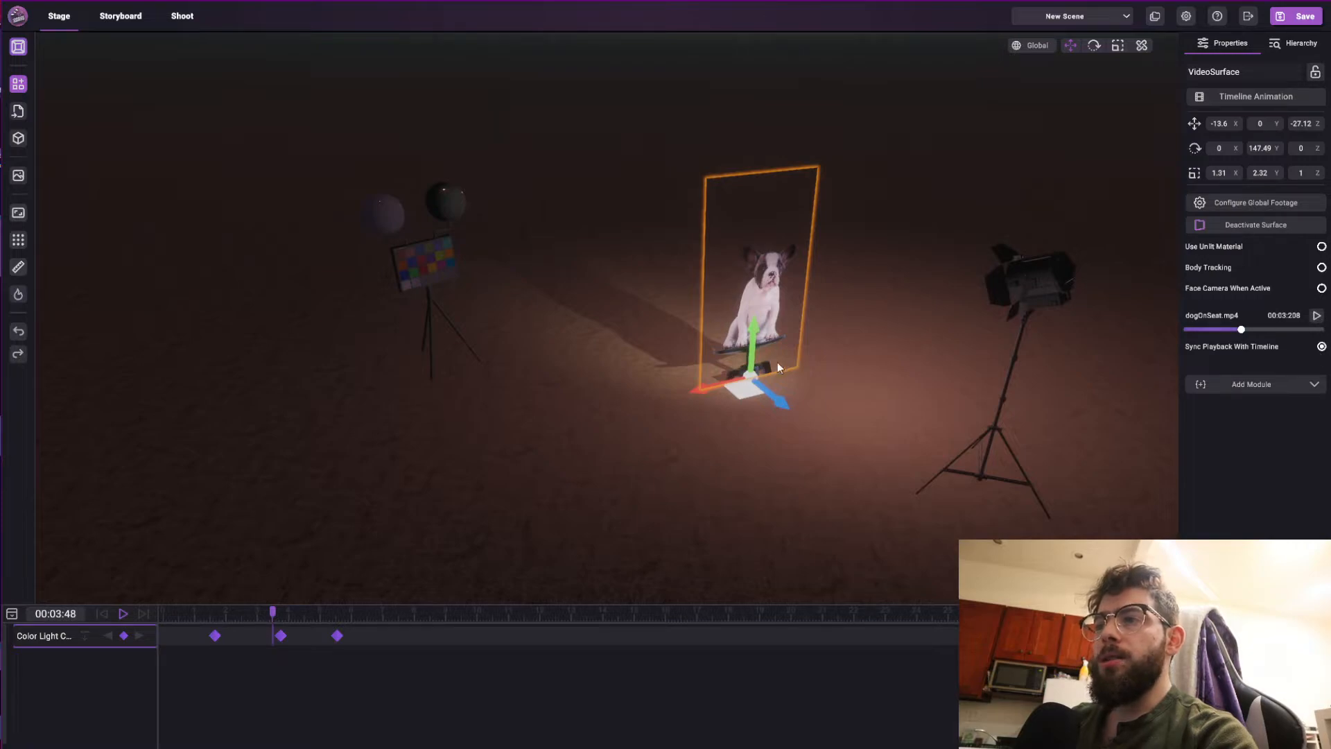
left_click(123, 613)
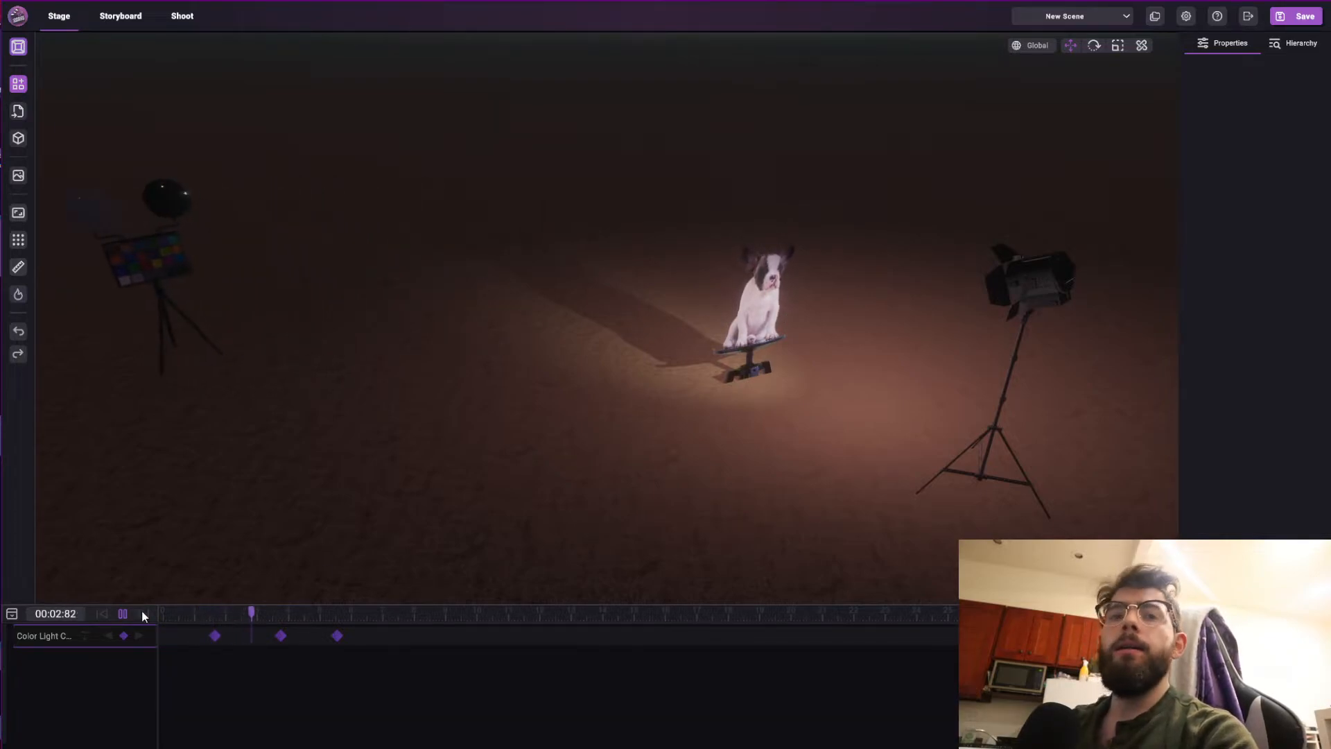
left_click(124, 613)
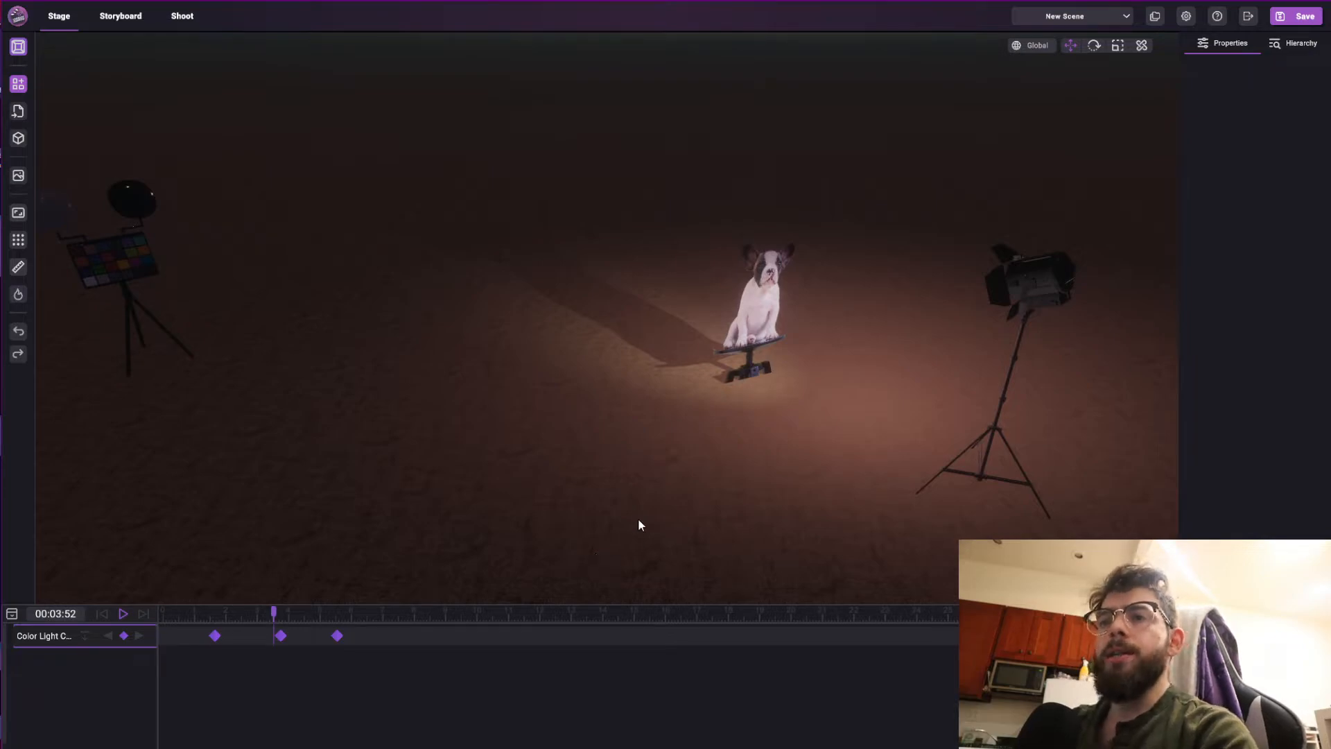
Disable Sync Playback With Timeline on the dog surface and play its clip on its own.
left_click(775, 313)
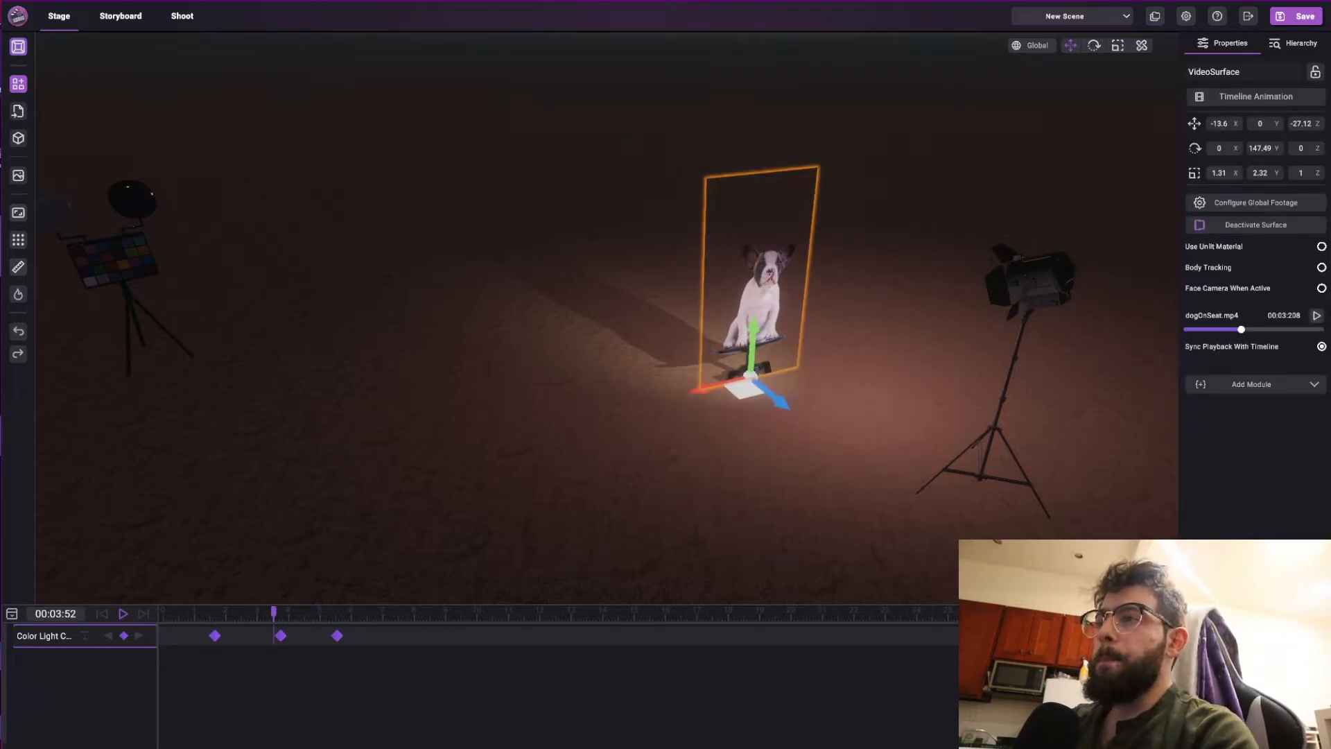
left_click(1316, 315)
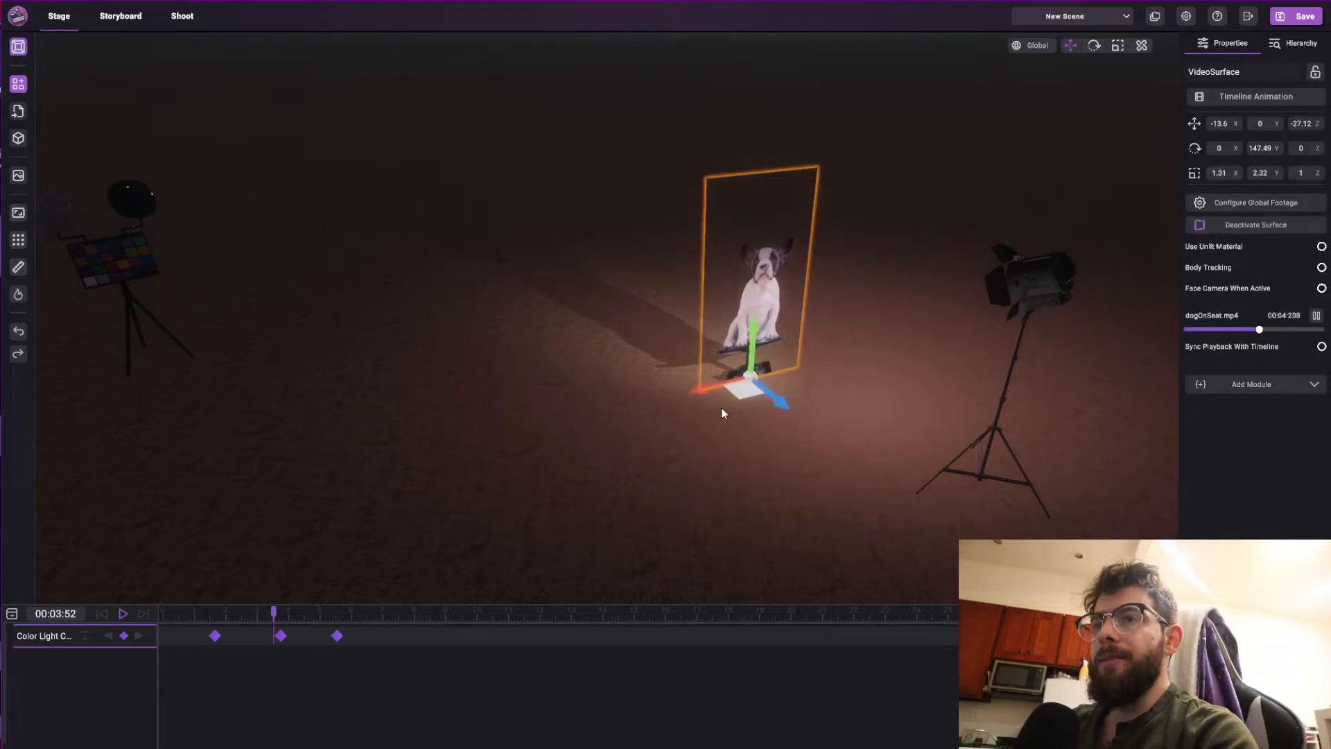
Focus on the dog surface, switch to Shoot mode and reframe the camera from a lower side angle.
key("f")
left_click(183, 16)
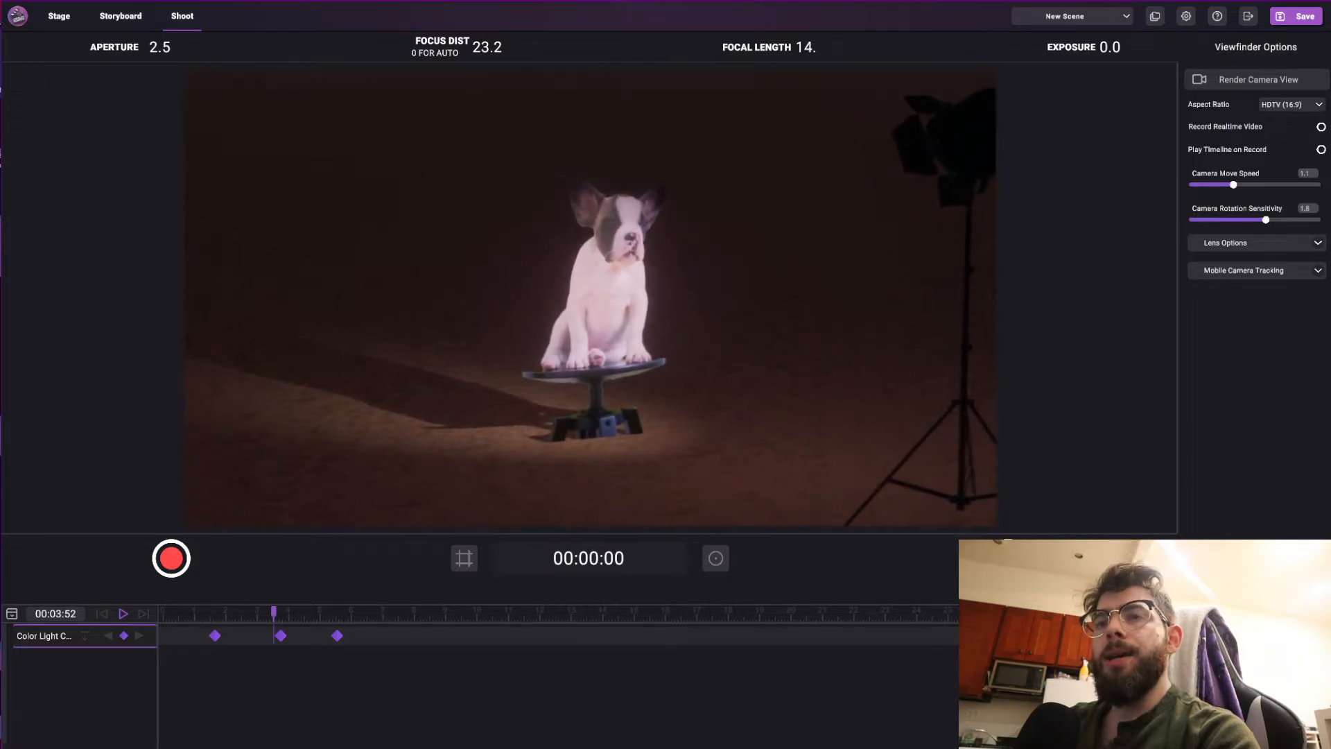
right_click_drag(605, 410, 666, 378)
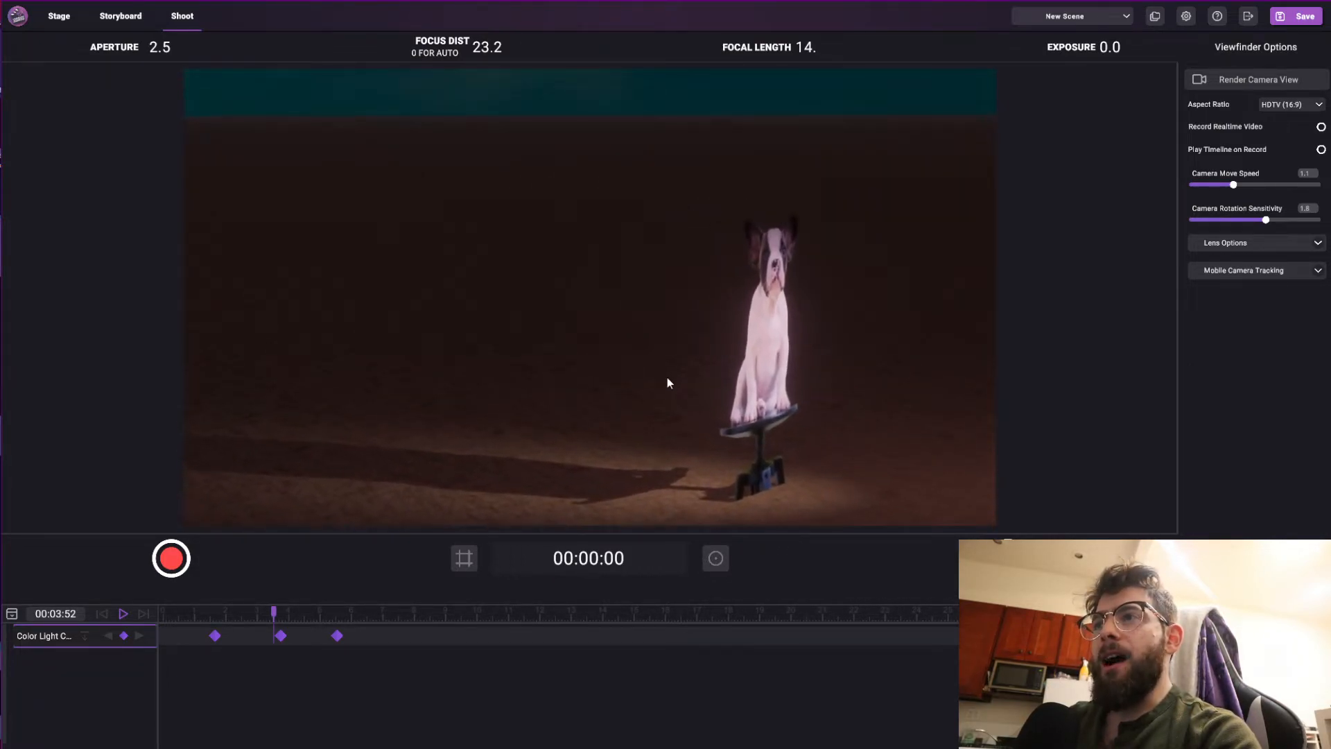
left_click(1187, 18)
left_click(1178, 28)
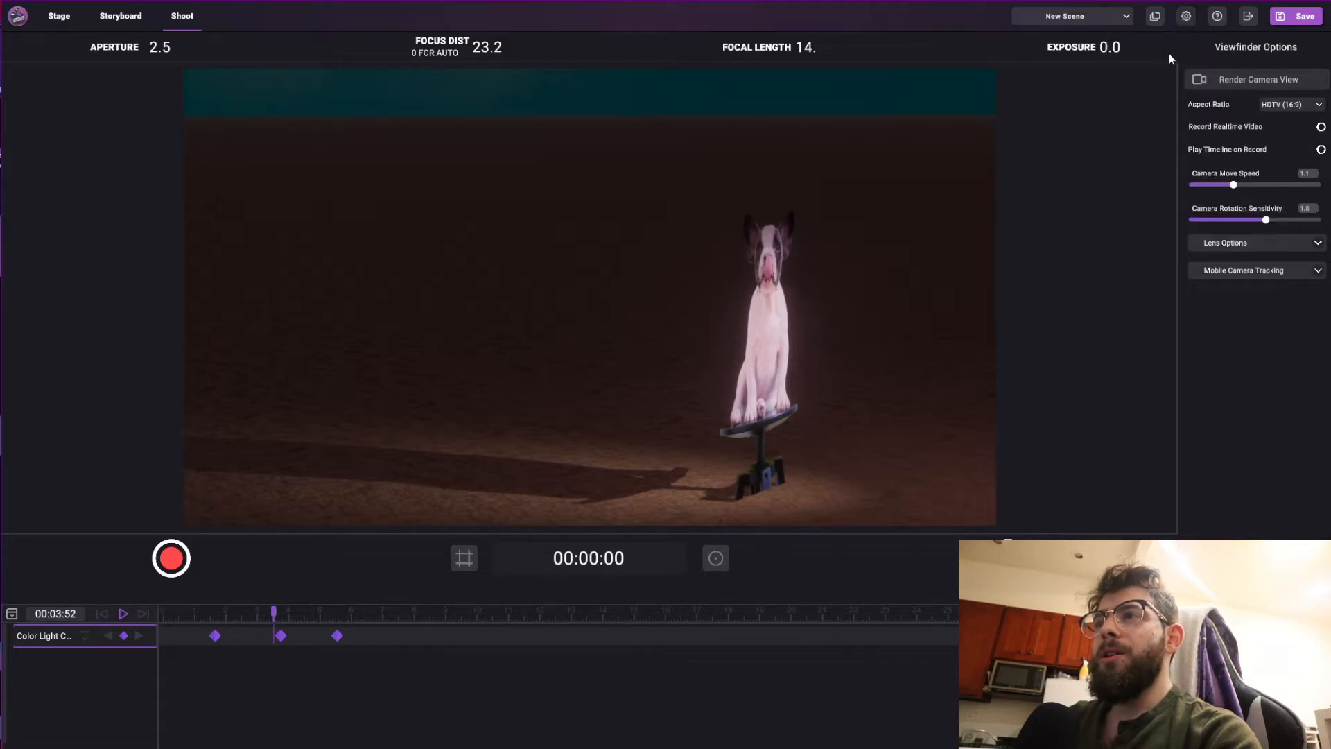
Return to Stage mode and enable Face Camera When Active on the dog's video surface.
right_click_drag(291, 280, 383, 276)
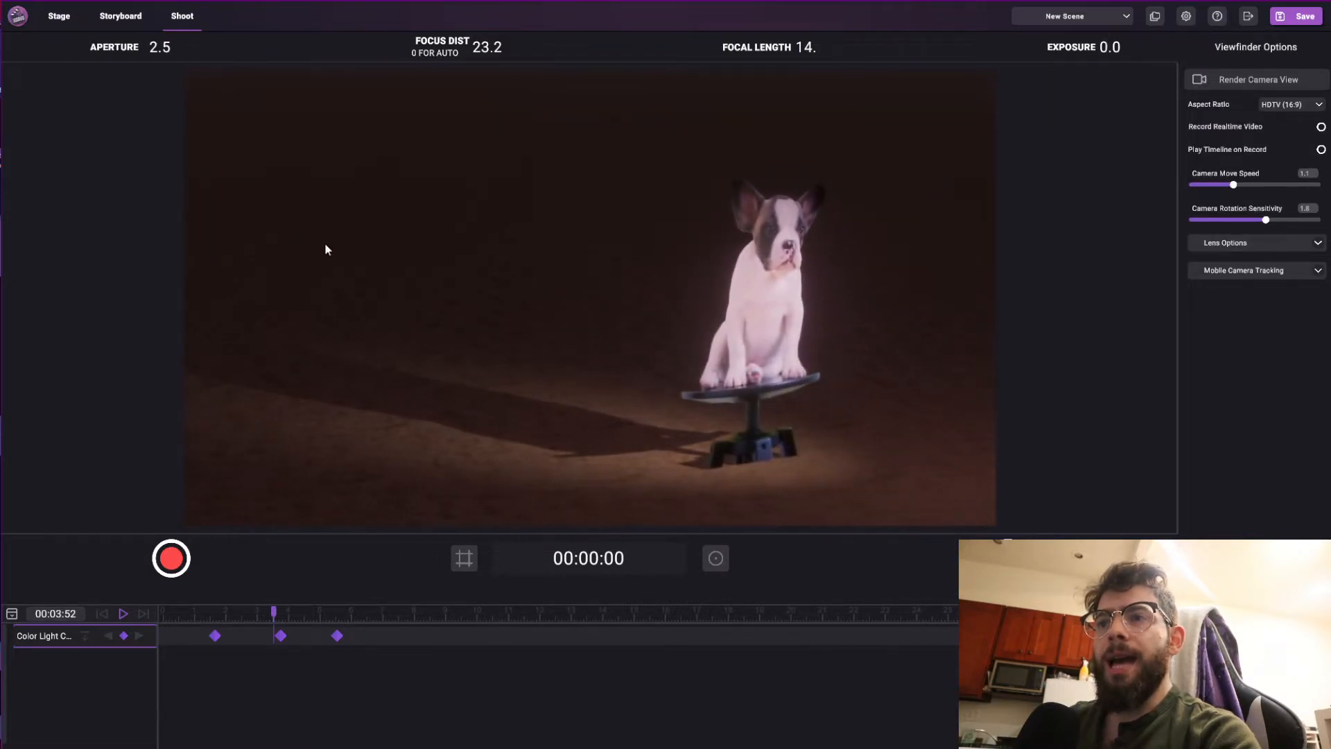
left_click(72, 17)
left_click(639, 284)
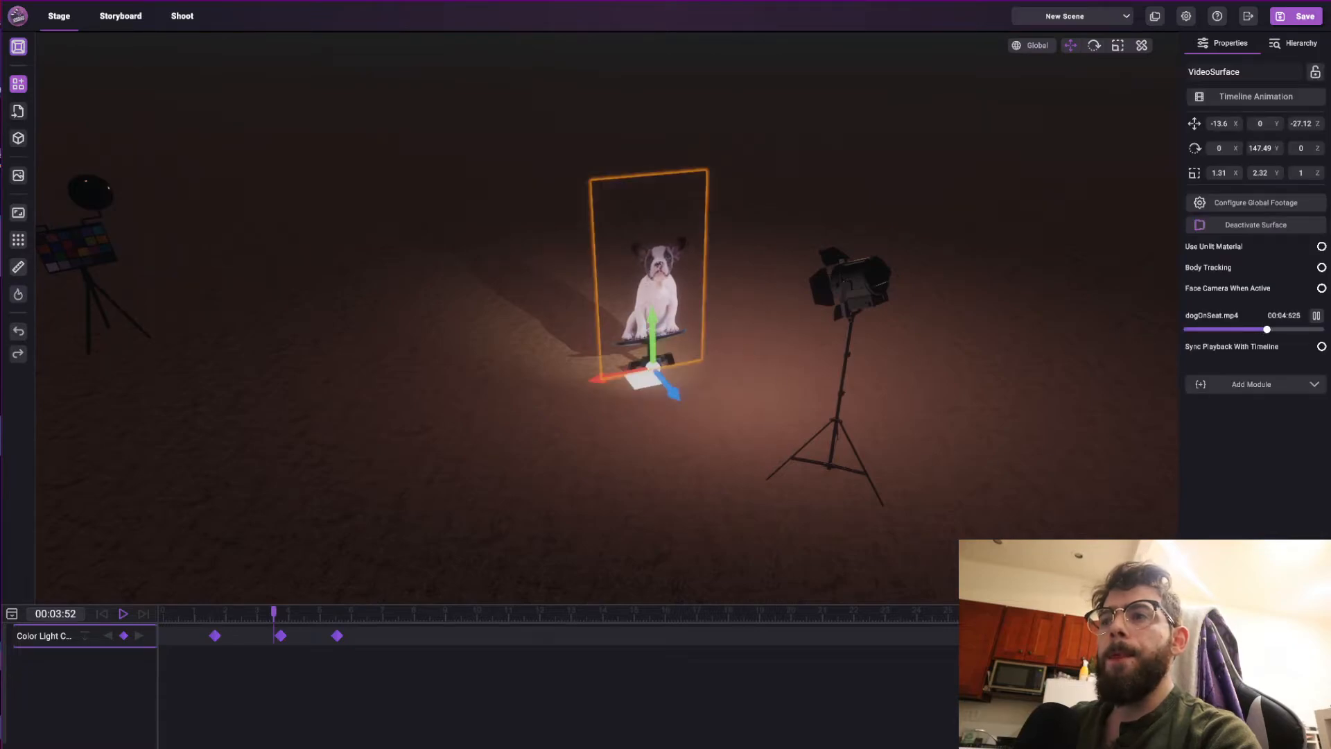
left_click(1322, 288)
right_click_drag(445, 308, 463, 473)
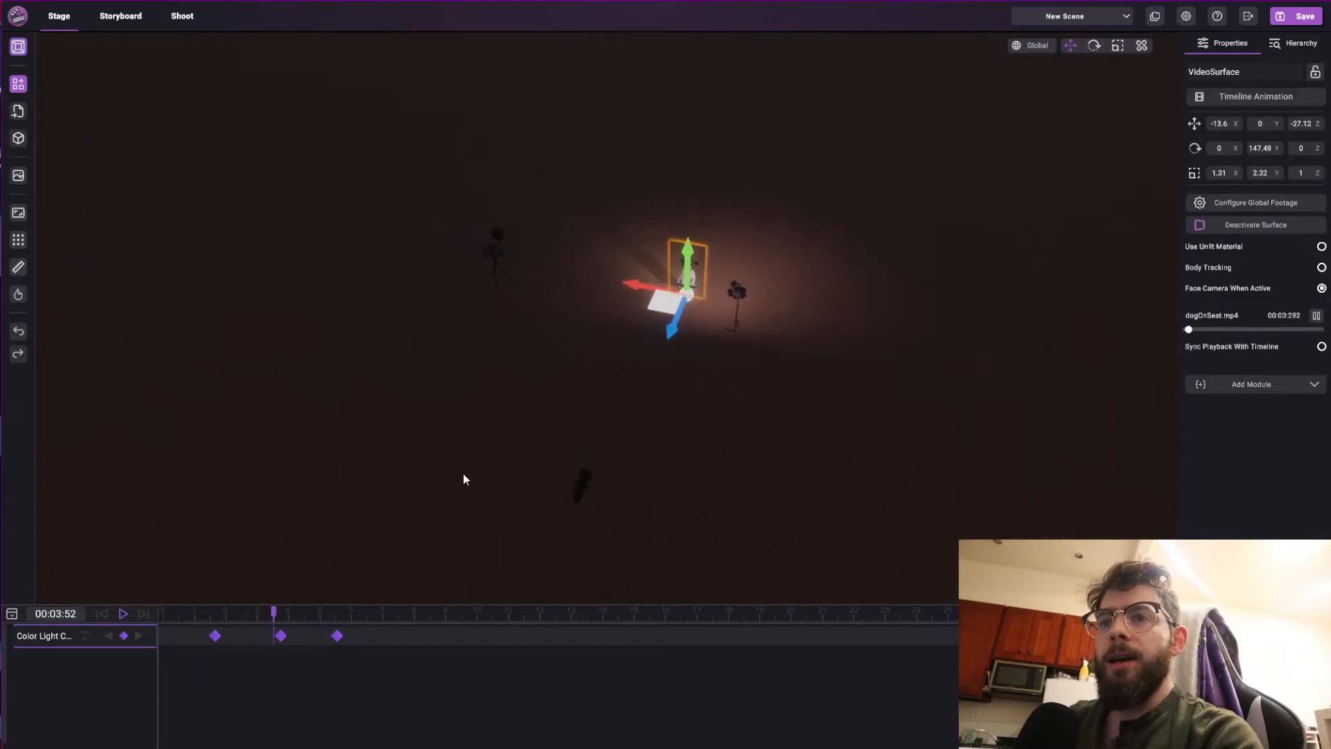
Move the scene camera closer to the dog surface and look through it in Shoot mode.
left_click(582, 490)
left_click_drag(603, 476, 563, 336)
scroll(653, 344, "up", 5)
left_click(182, 16)
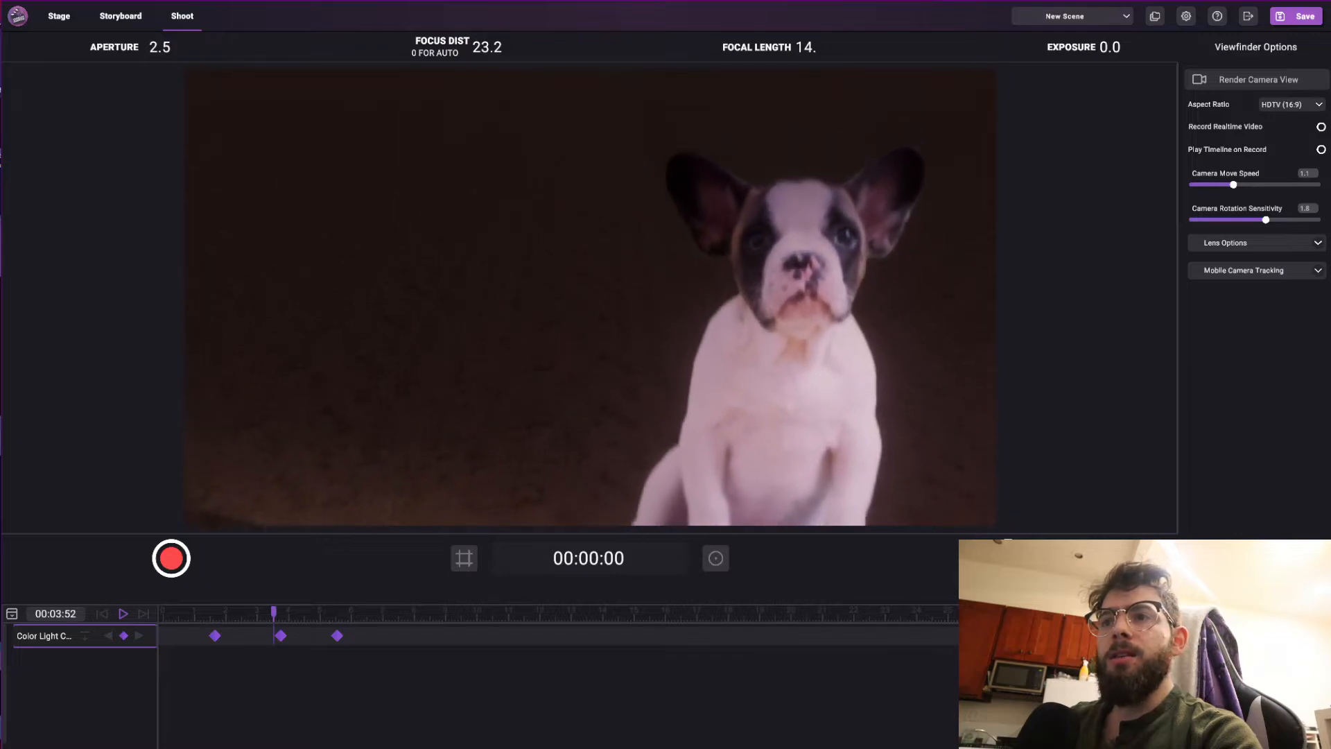
Move the Shoot camera from side to side around the dog to examine how its surface faces the camera.
key("d")
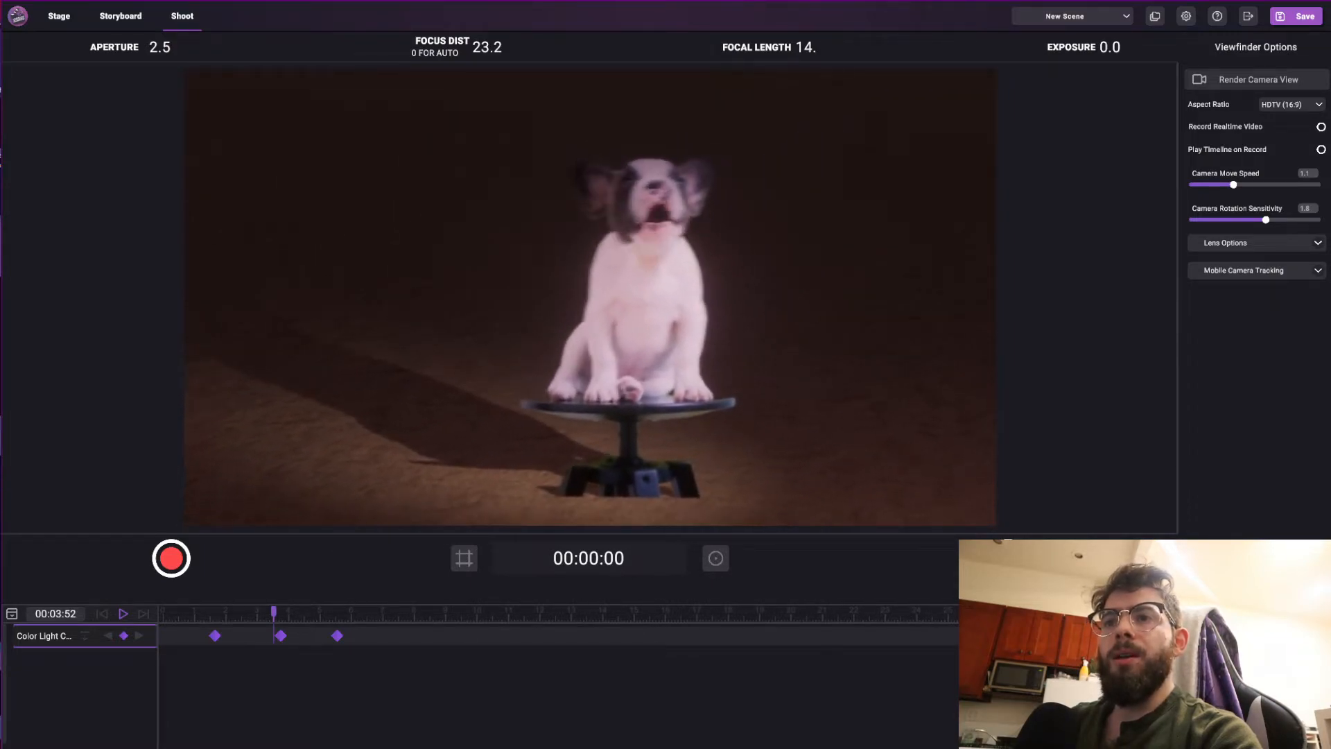
key("a")
key("d")
key("a")
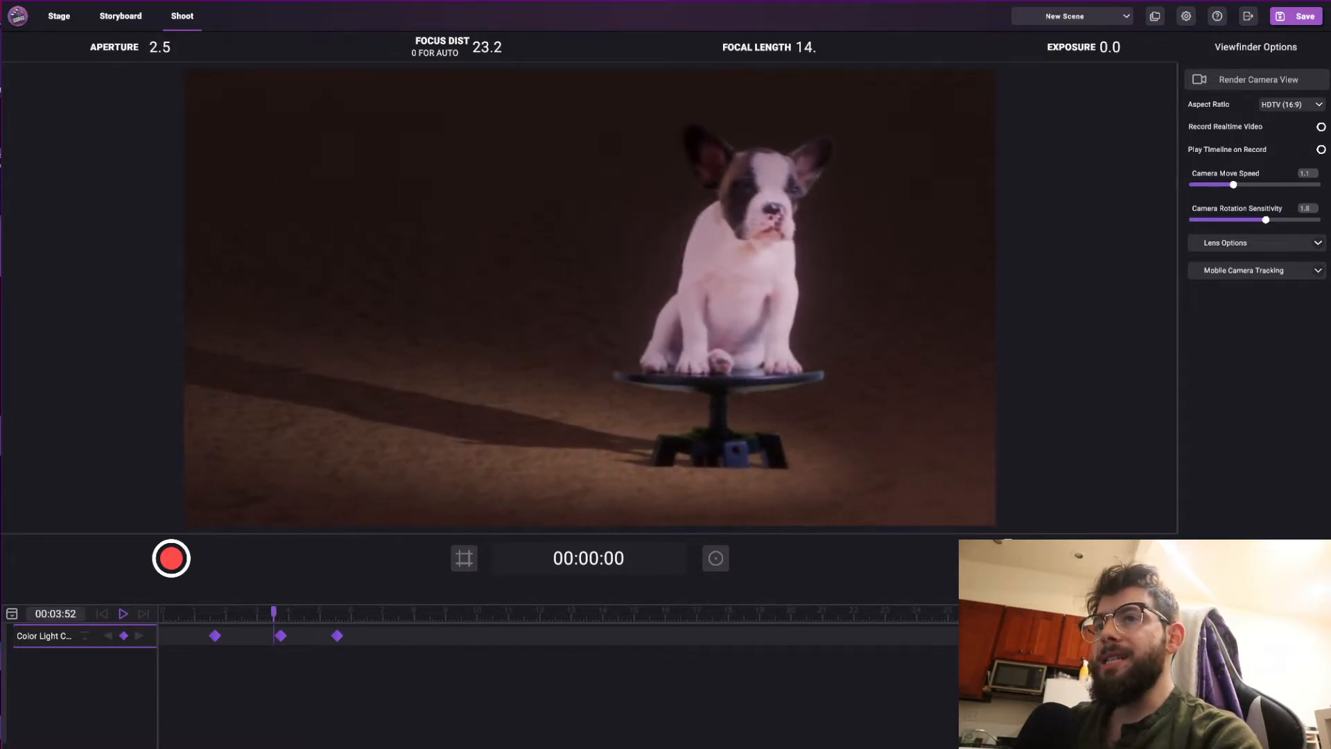
key("d")
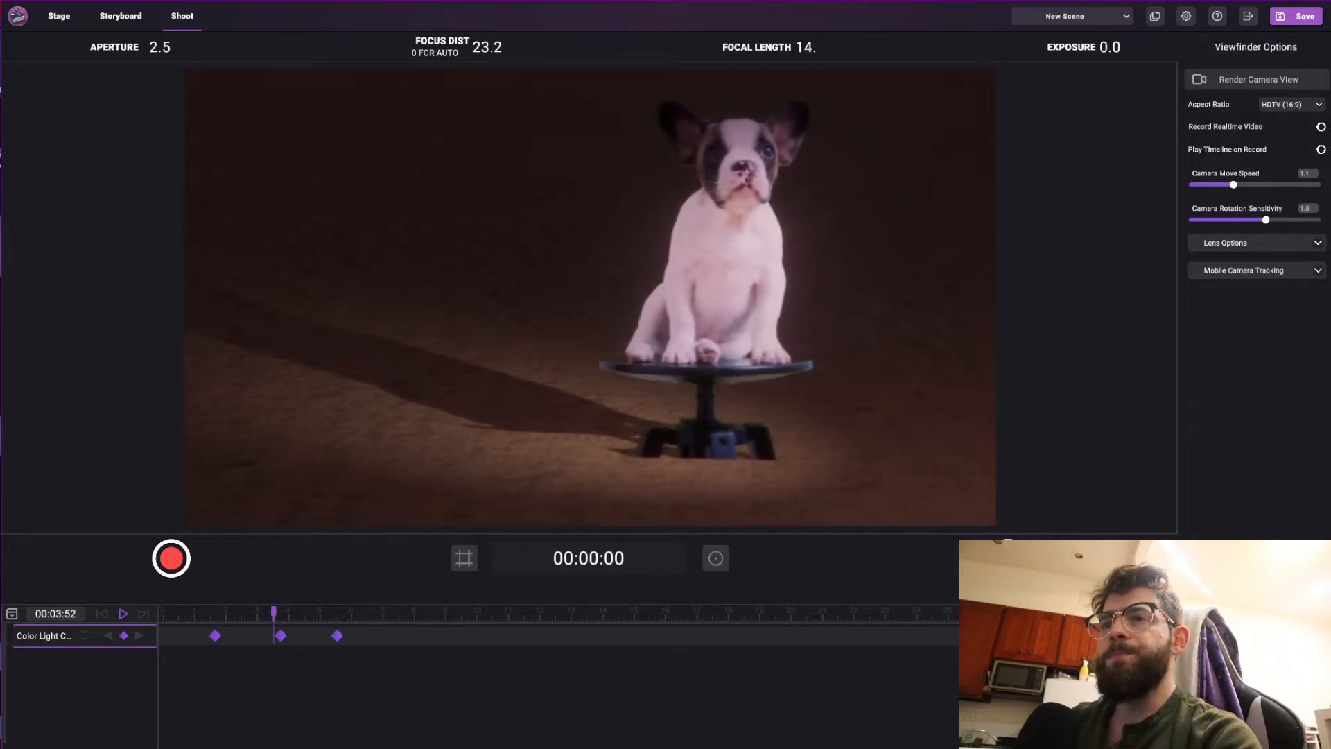
key("a")
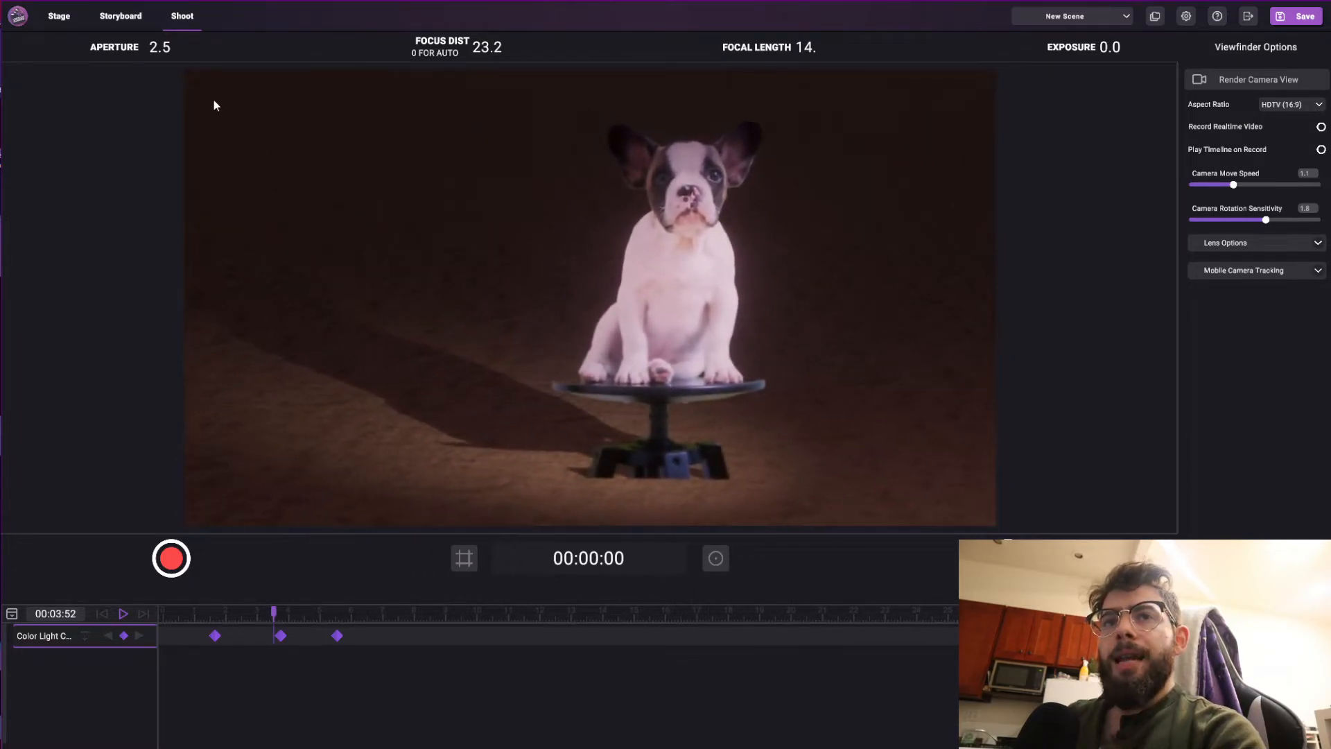
key("d")
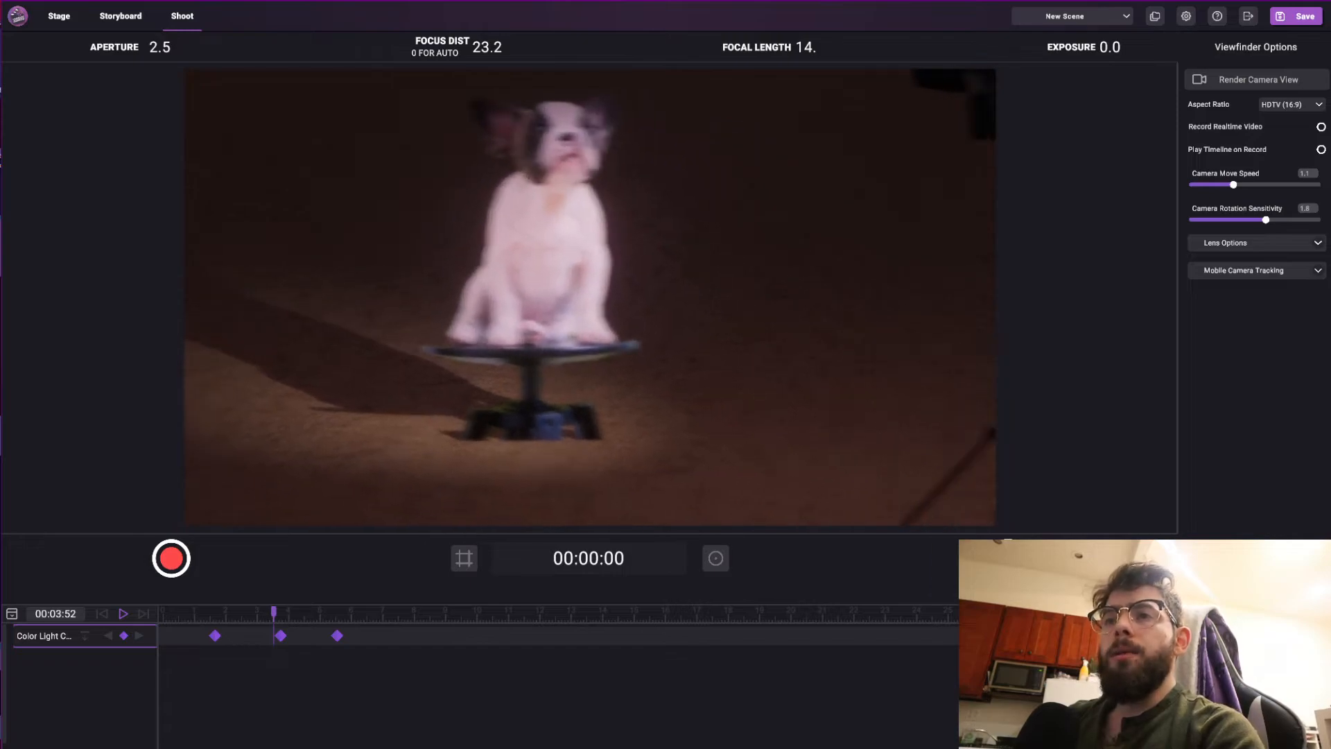
key("a")
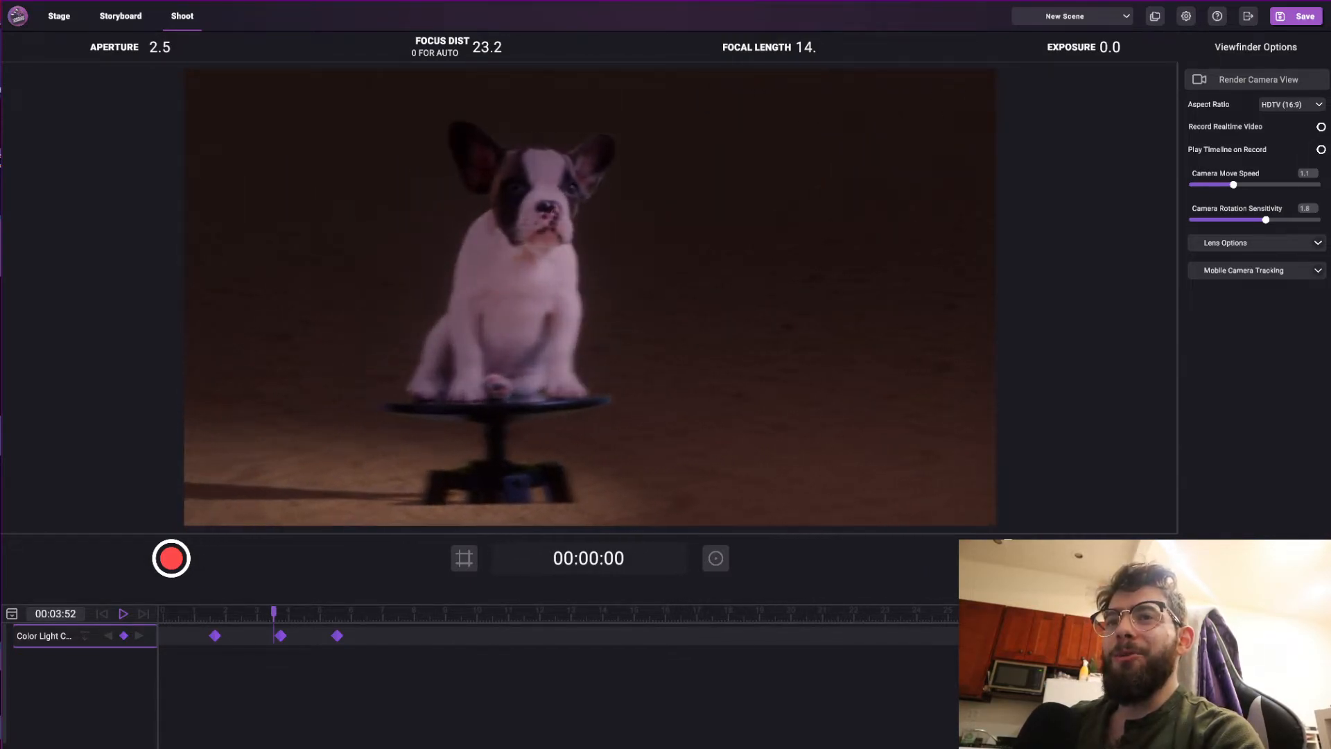
key("d")
key("a")
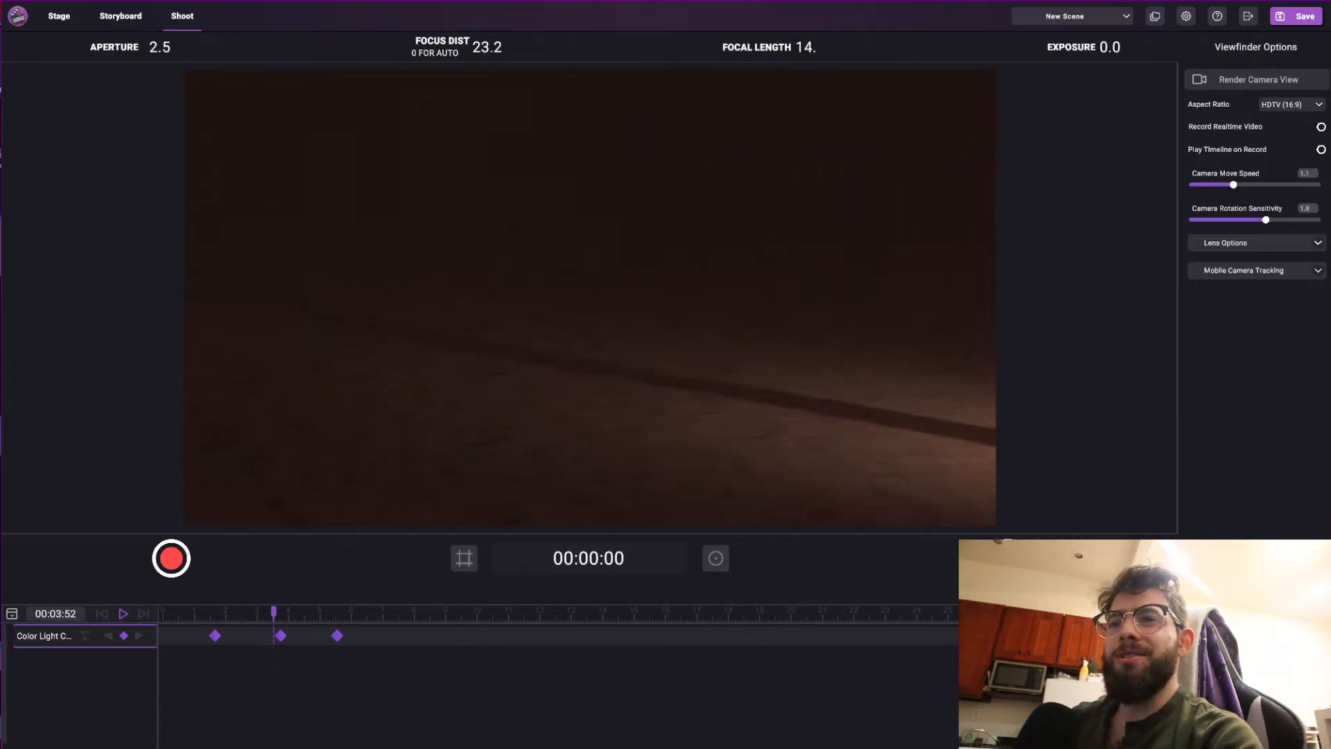
key("d")
key("w")
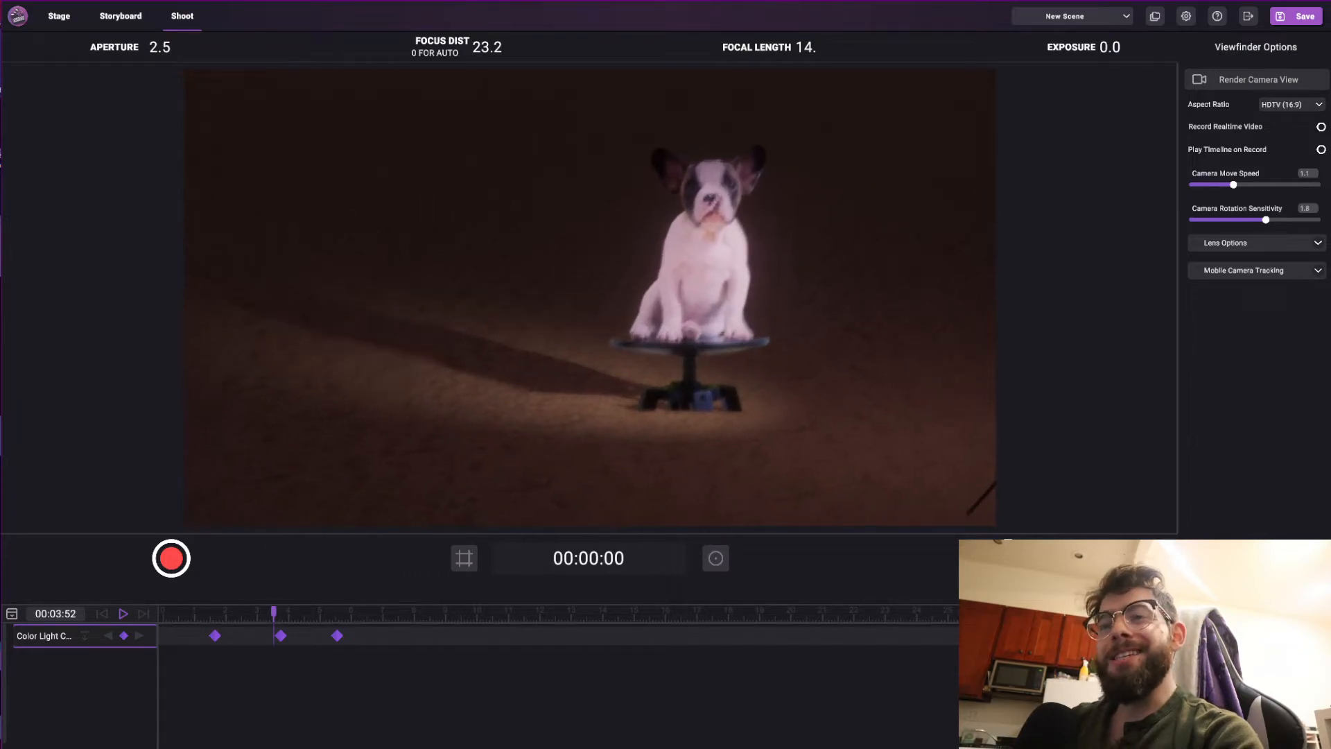
In Stage mode, replace the dog footage with the businessman green screen clip, sample its green background as Key Color and activate the surface.
left_click(78, 25)
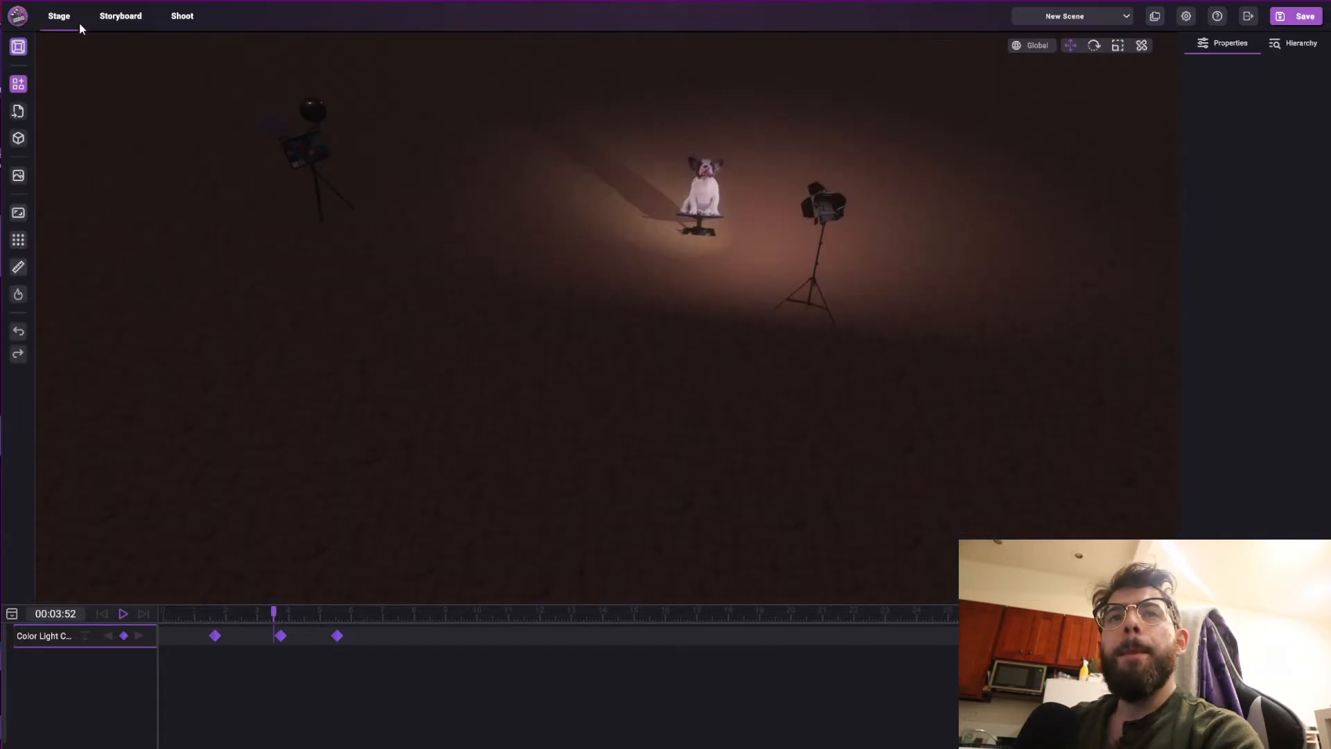
left_click(686, 180)
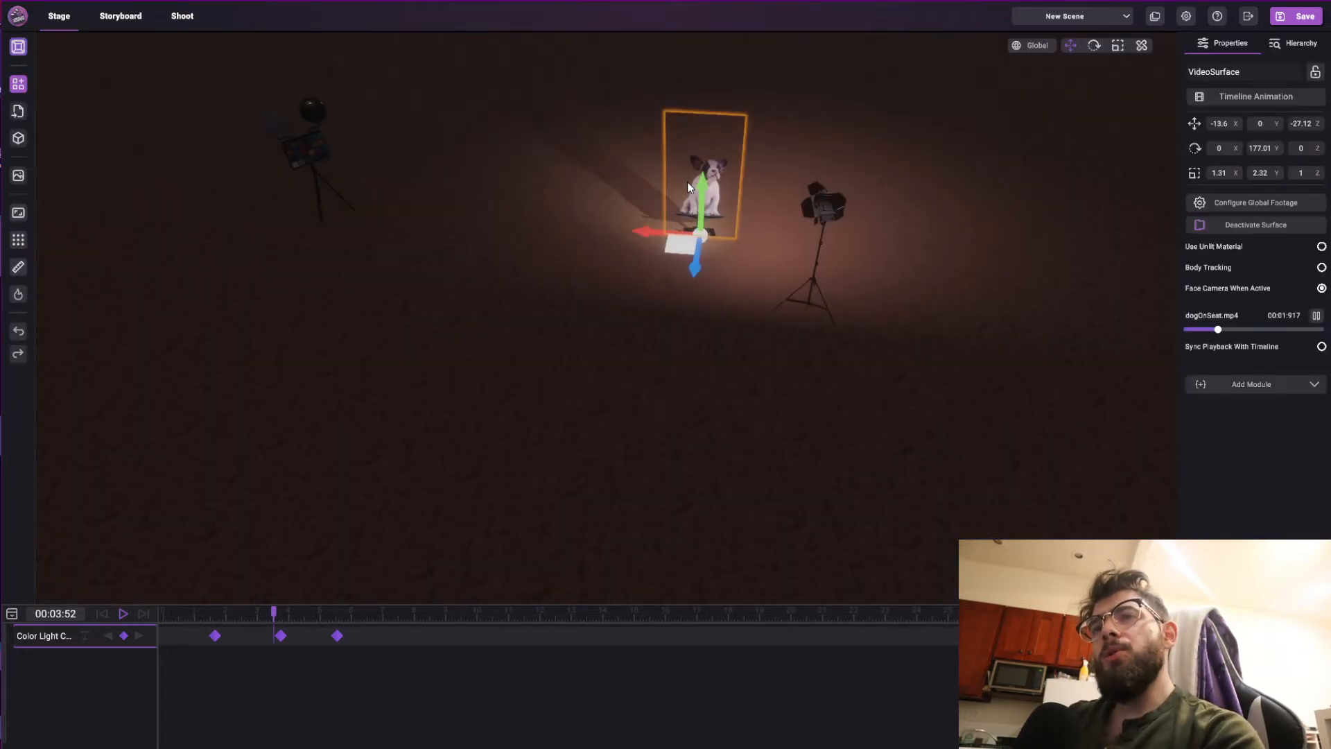
left_click(1245, 203)
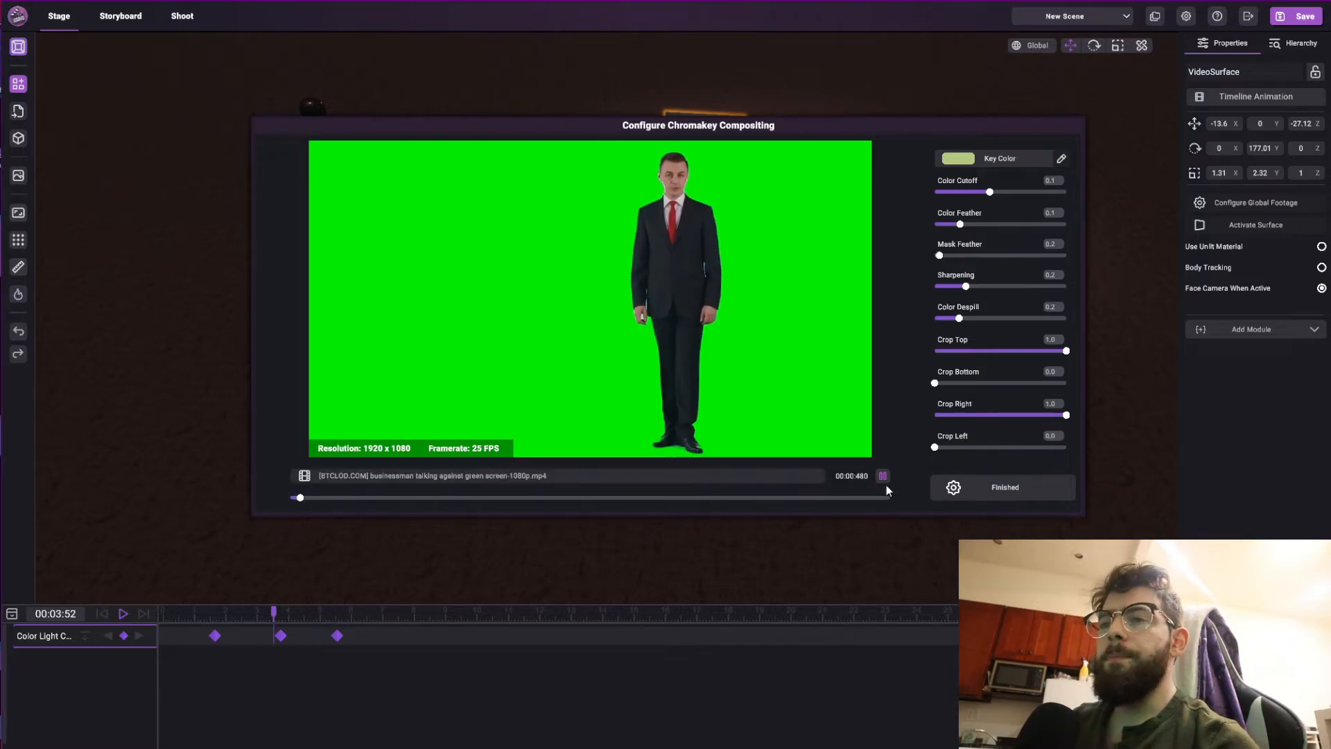
left_click(1061, 160)
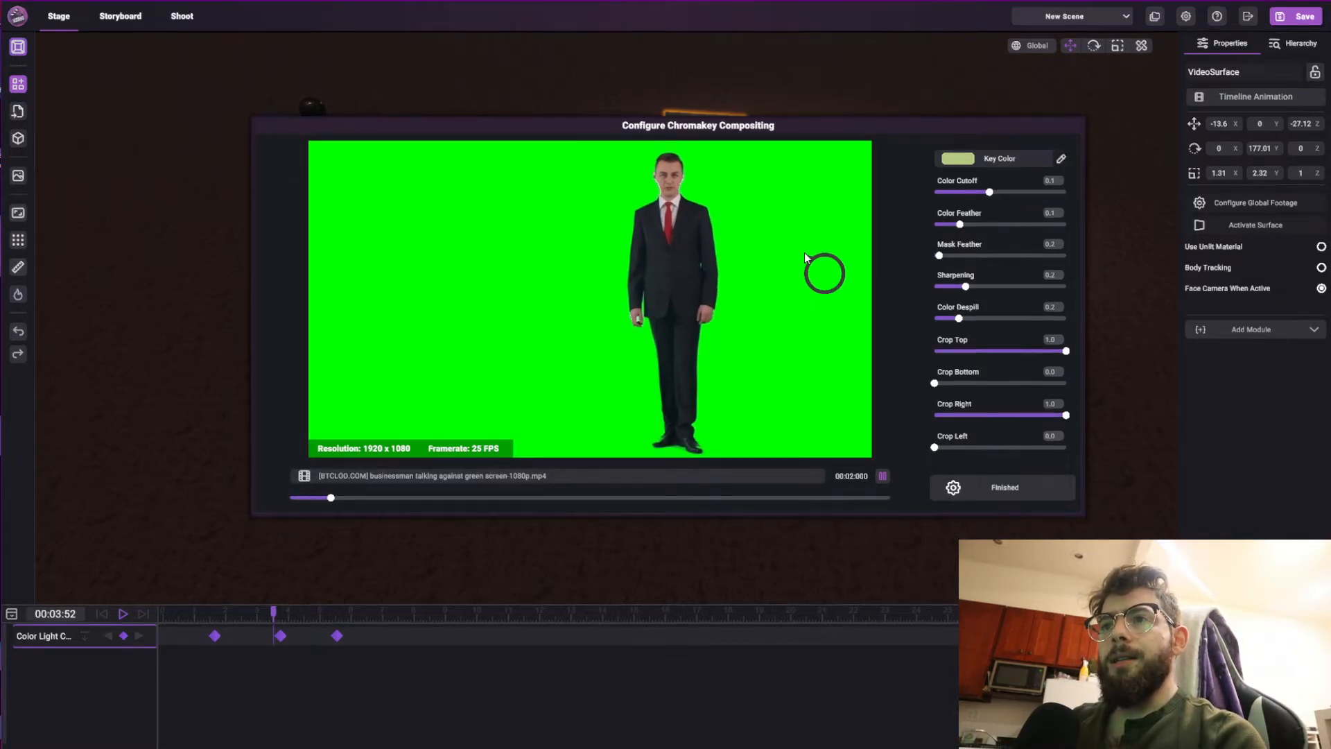
left_click(823, 272)
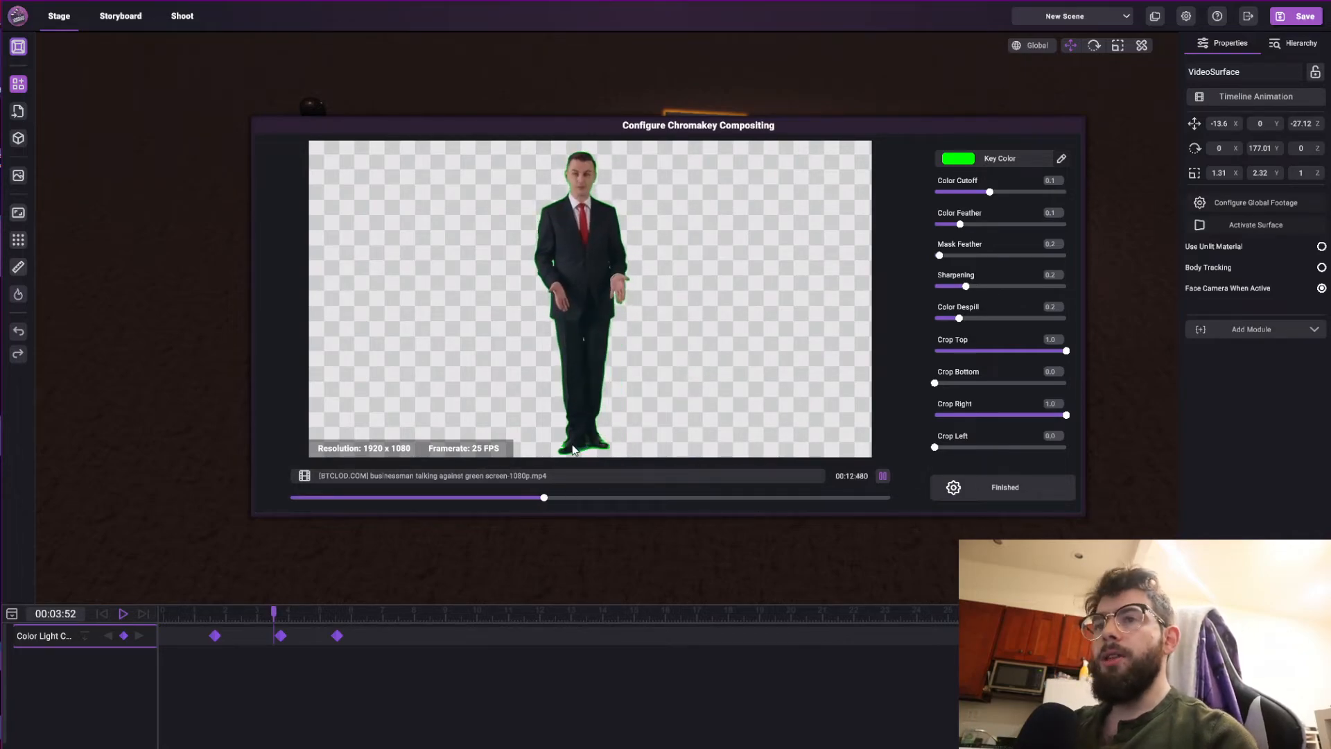
left_click(979, 492)
left_click(1244, 226)
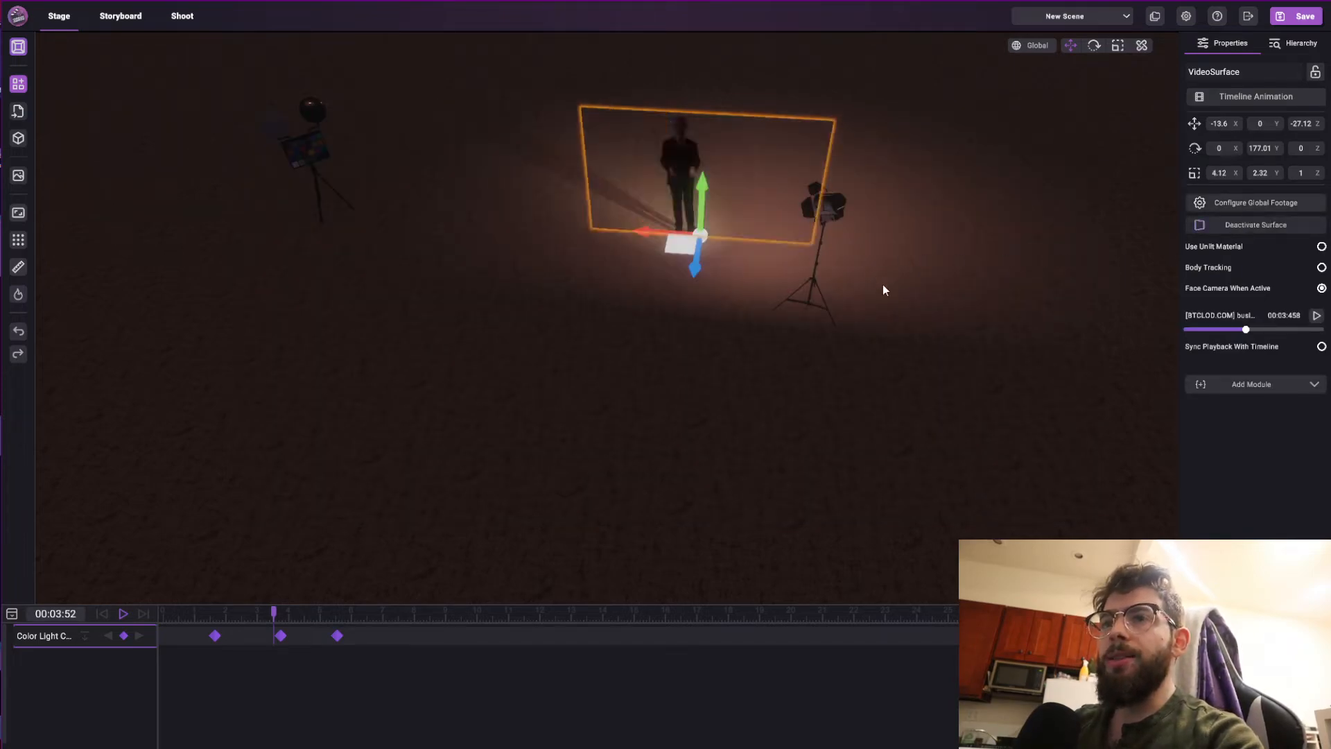
Move the Free Camera across the ground until it stands close in front of the businessman surface.
right_click_drag(356, 72, 559, 344)
left_click(630, 490)
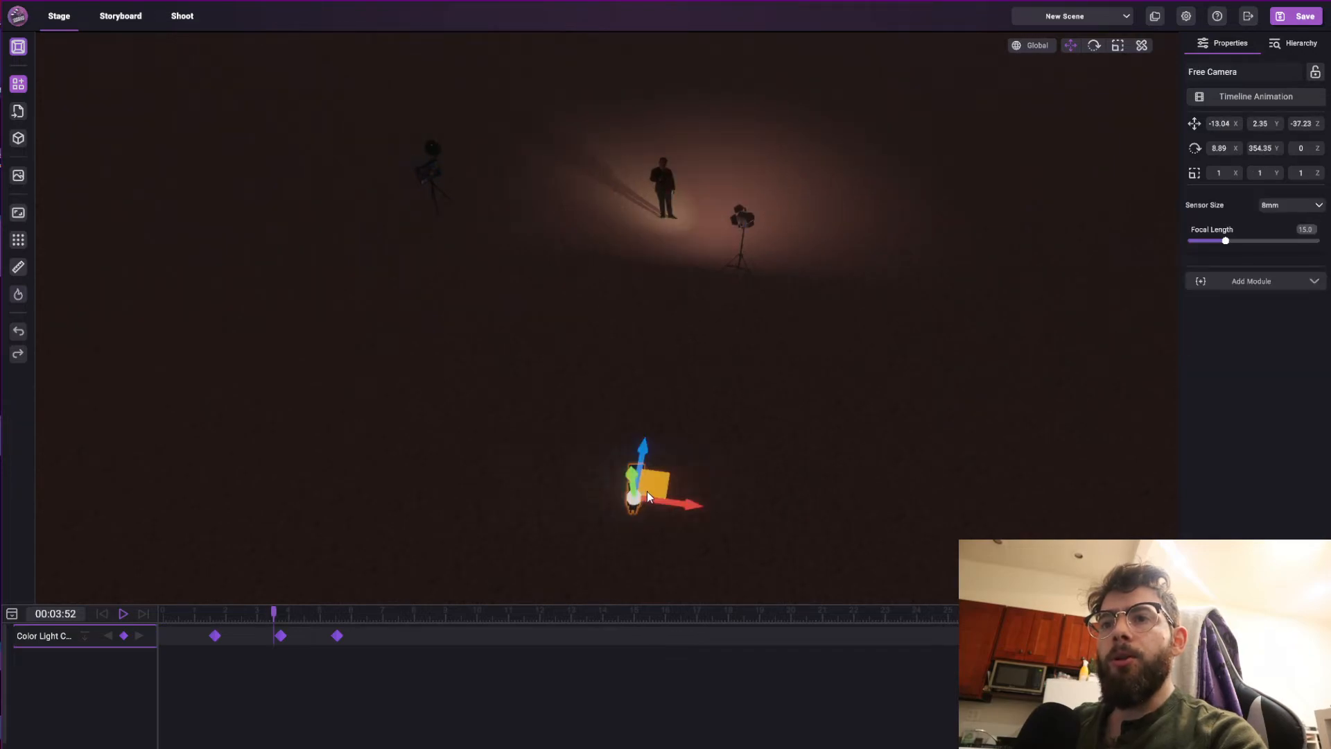
left_click_drag(606, 319, 588, 248)
left_click_drag(761, 308, 612, 266)
left_click_drag(735, 290, 794, 308)
right_click_drag(670, 286, 722, 182)
key("w")
key("s")
Move the spot light stand farther away from the businessman surface, outward and toward the viewer.
left_click(720, 300)
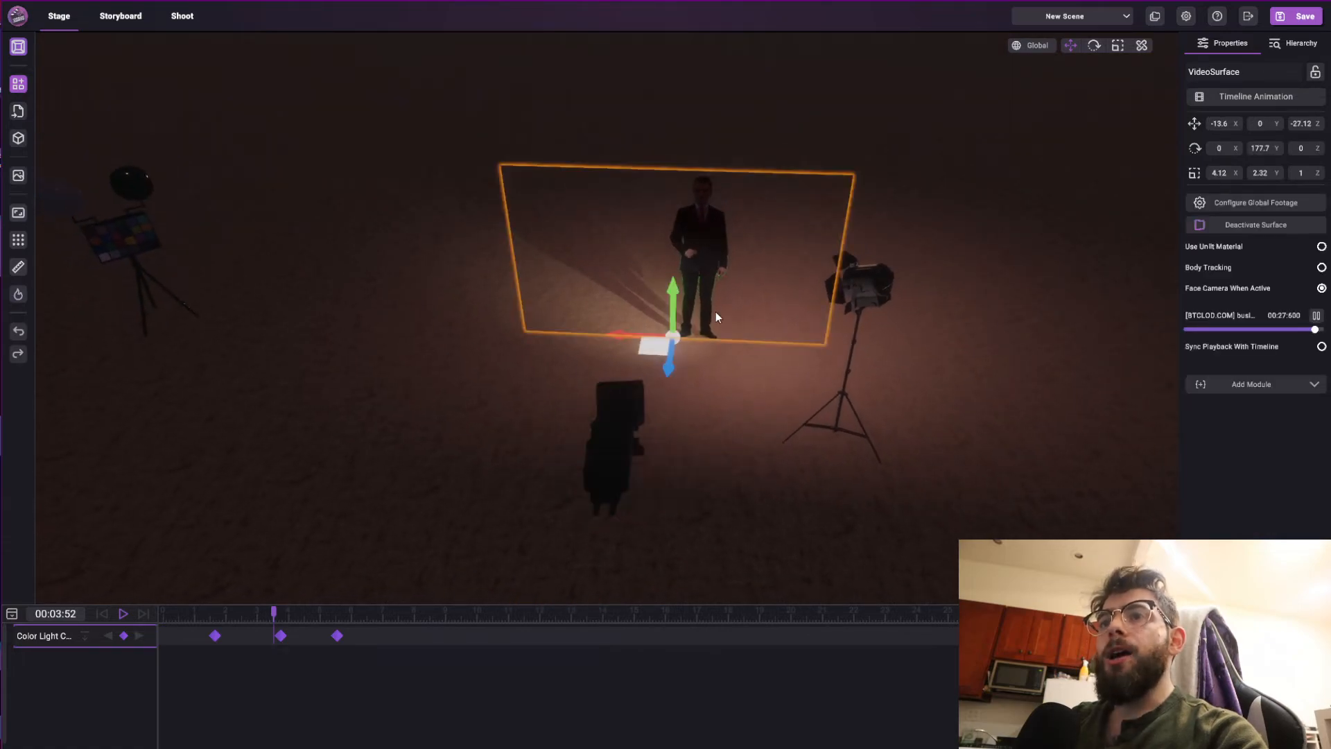
scroll(723, 295, "down", 3)
left_click(821, 323)
left_click_drag(824, 455, 931, 492)
Enable Body Tracking on the businessman's video surface.
left_click(713, 285)
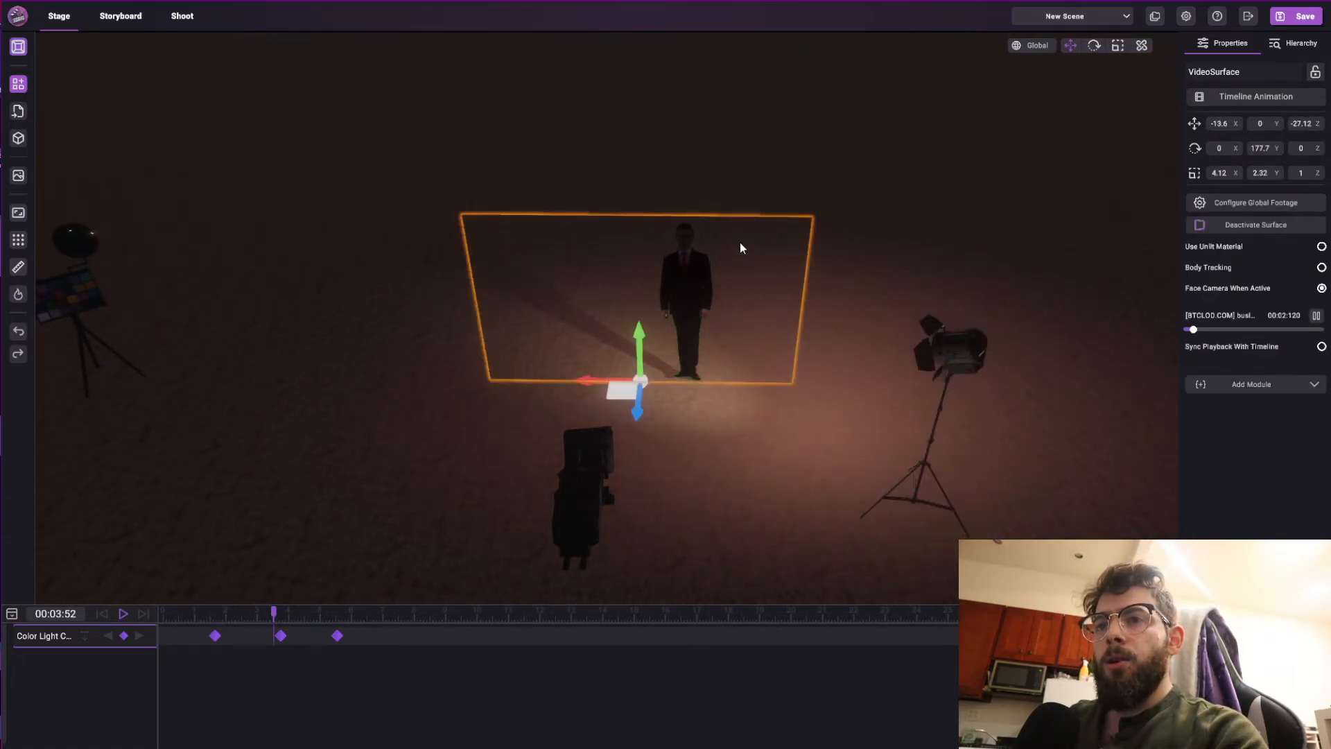
left_click(1321, 268)
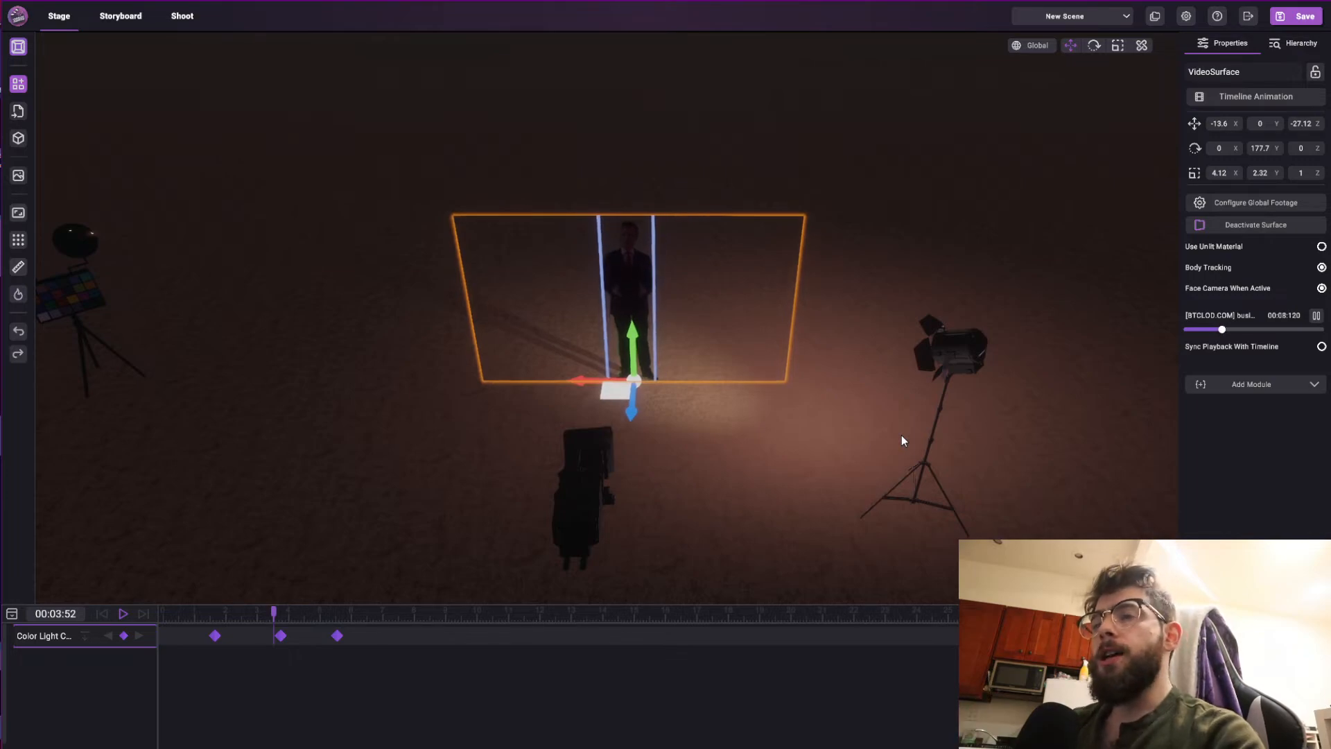
scroll(693, 339, "down", 3)
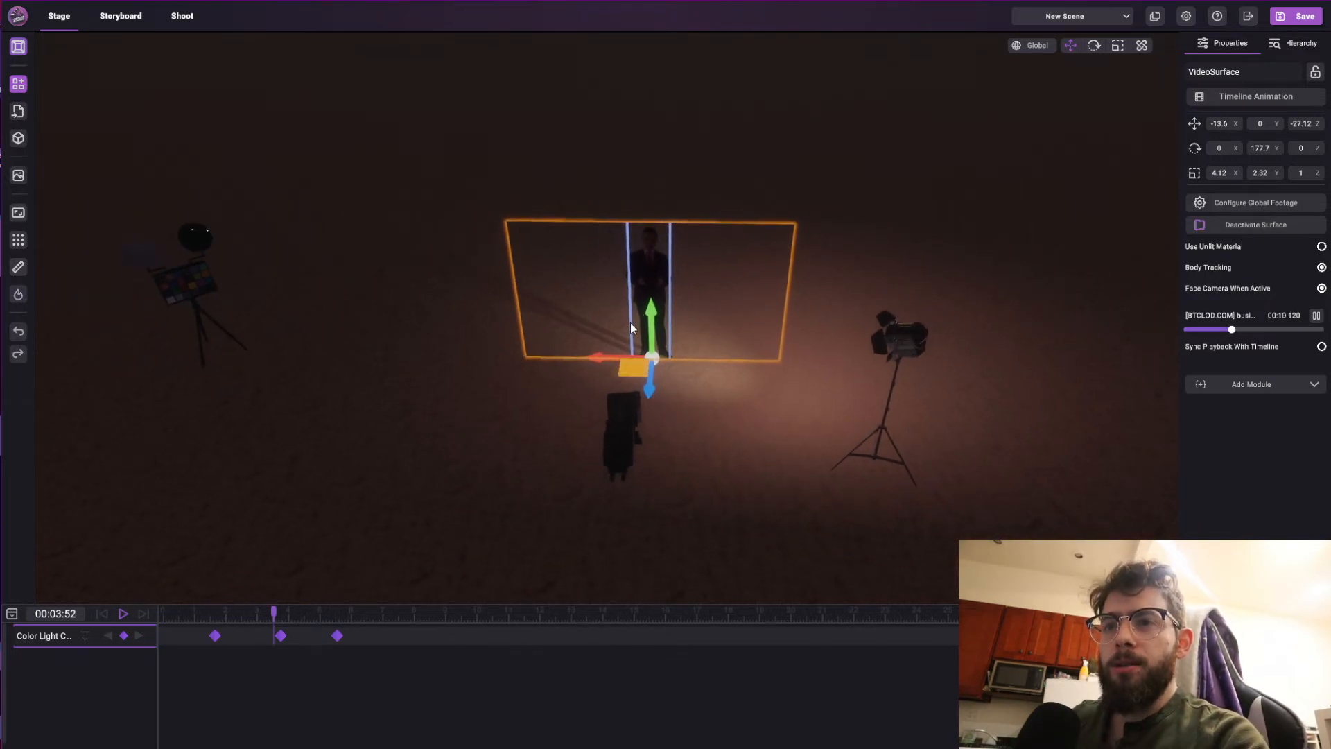
Reposition the Free Camera in front of the businessman and raise its exposure to 2.0 in Shoot mode.
left_click_drag(606, 447, 700, 436)
left_click(182, 16)
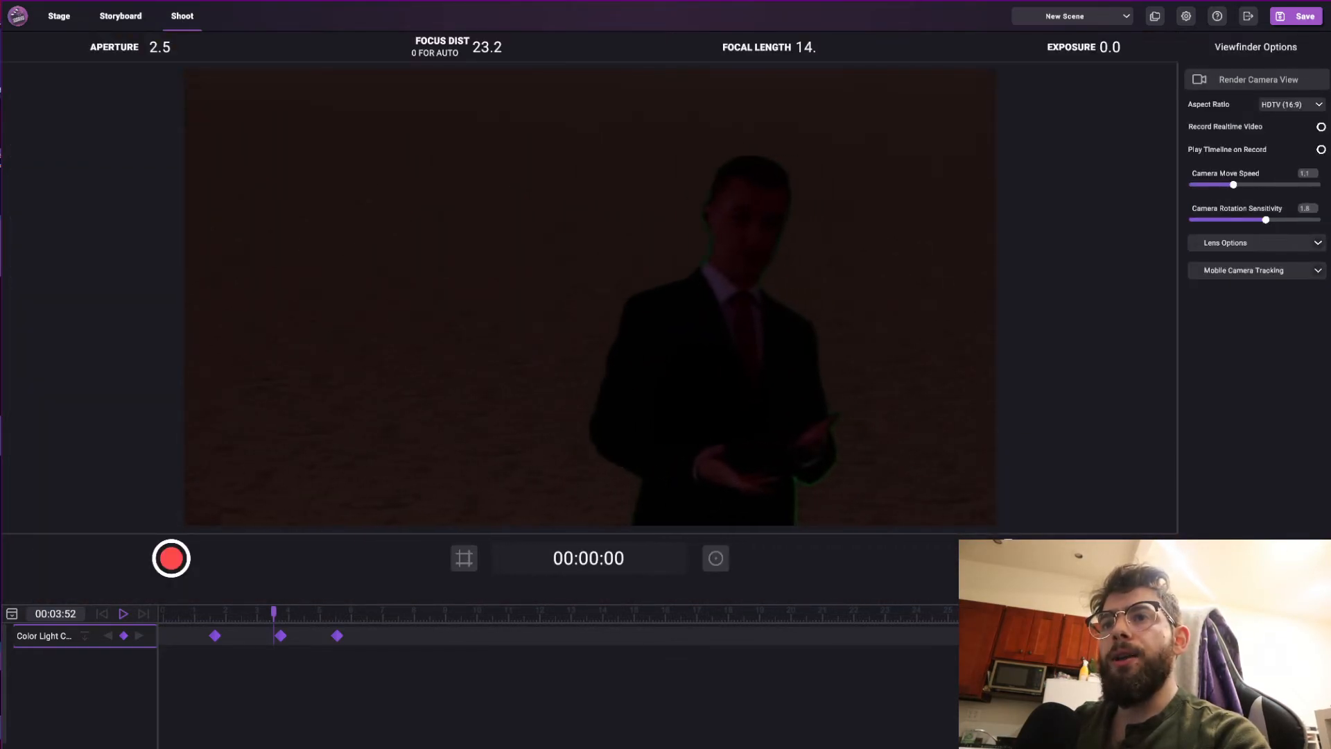
scroll(1096, 52, "up", 2)
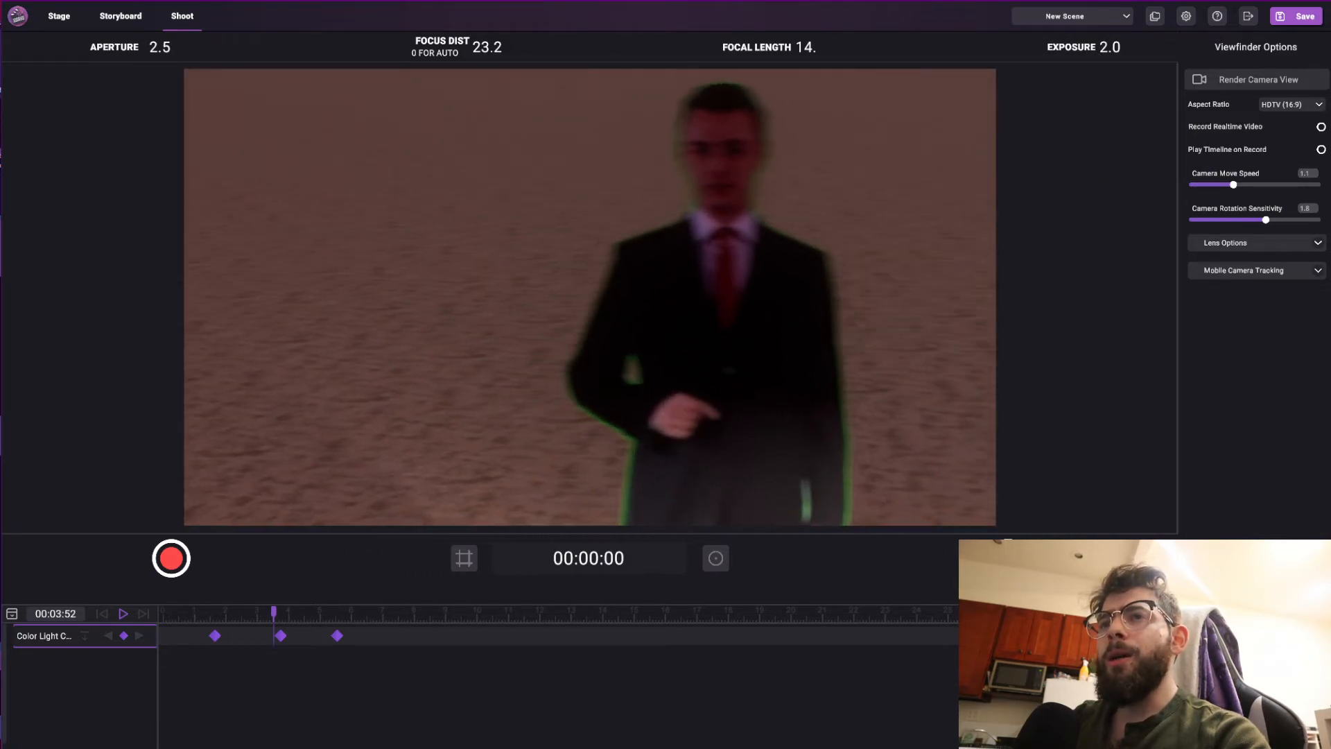
Return to Stage mode and deactivate the businessman's video surface.
left_click(58, 17)
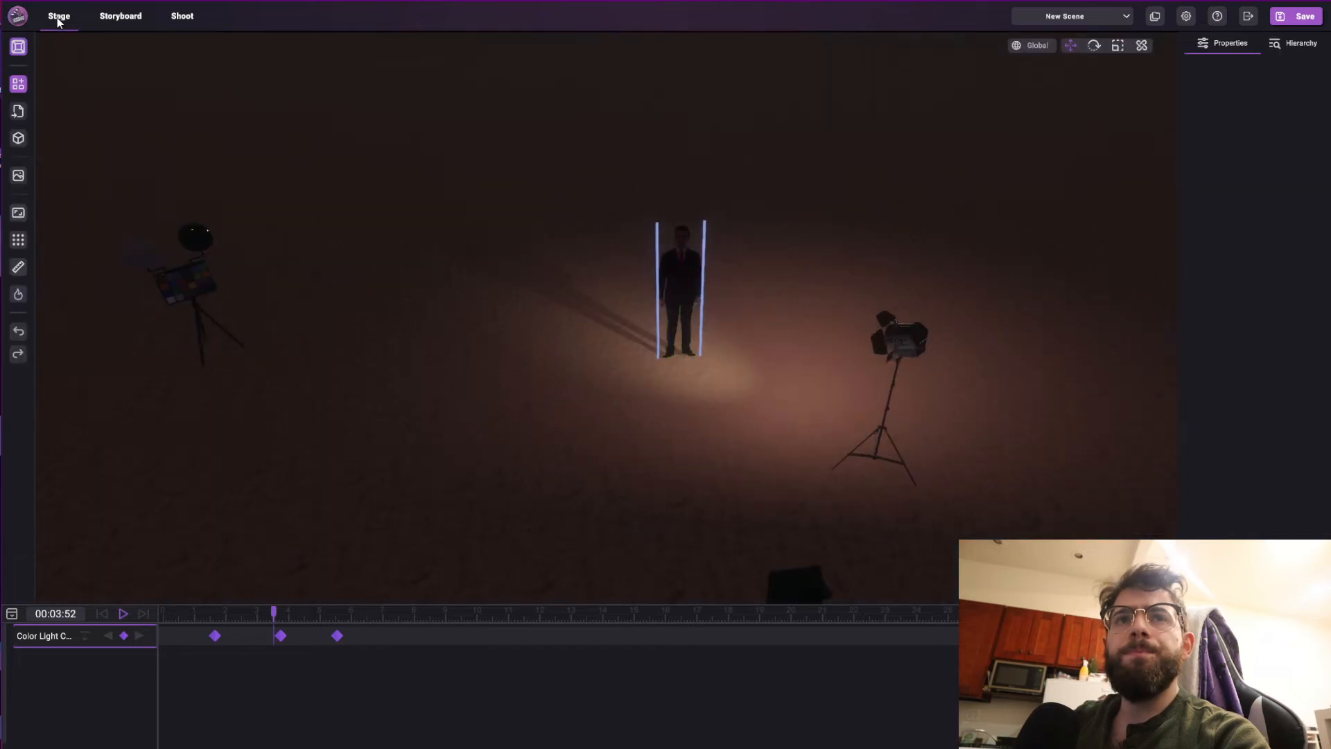
scroll(492, 328, "up", 3)
right_click_drag(492, 328, 515, 232)
scroll(515, 232, "down", 3)
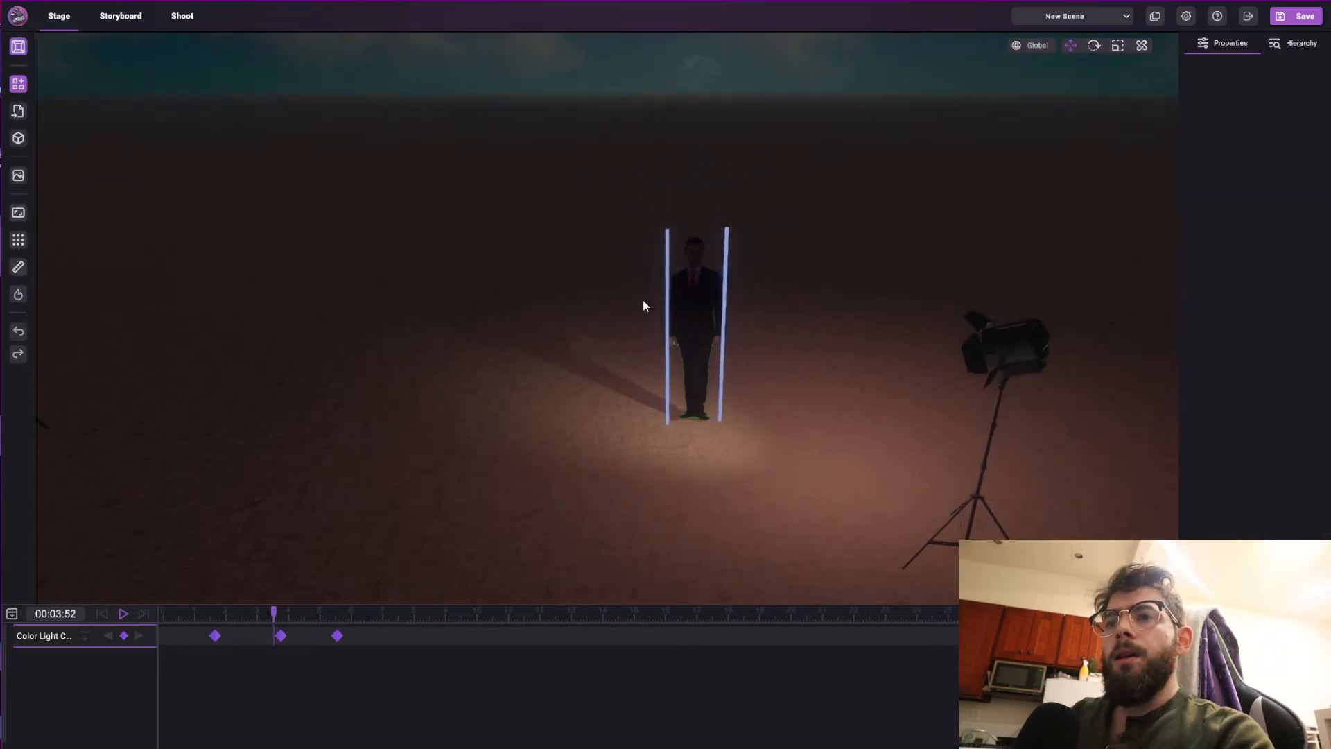
left_click(642, 301)
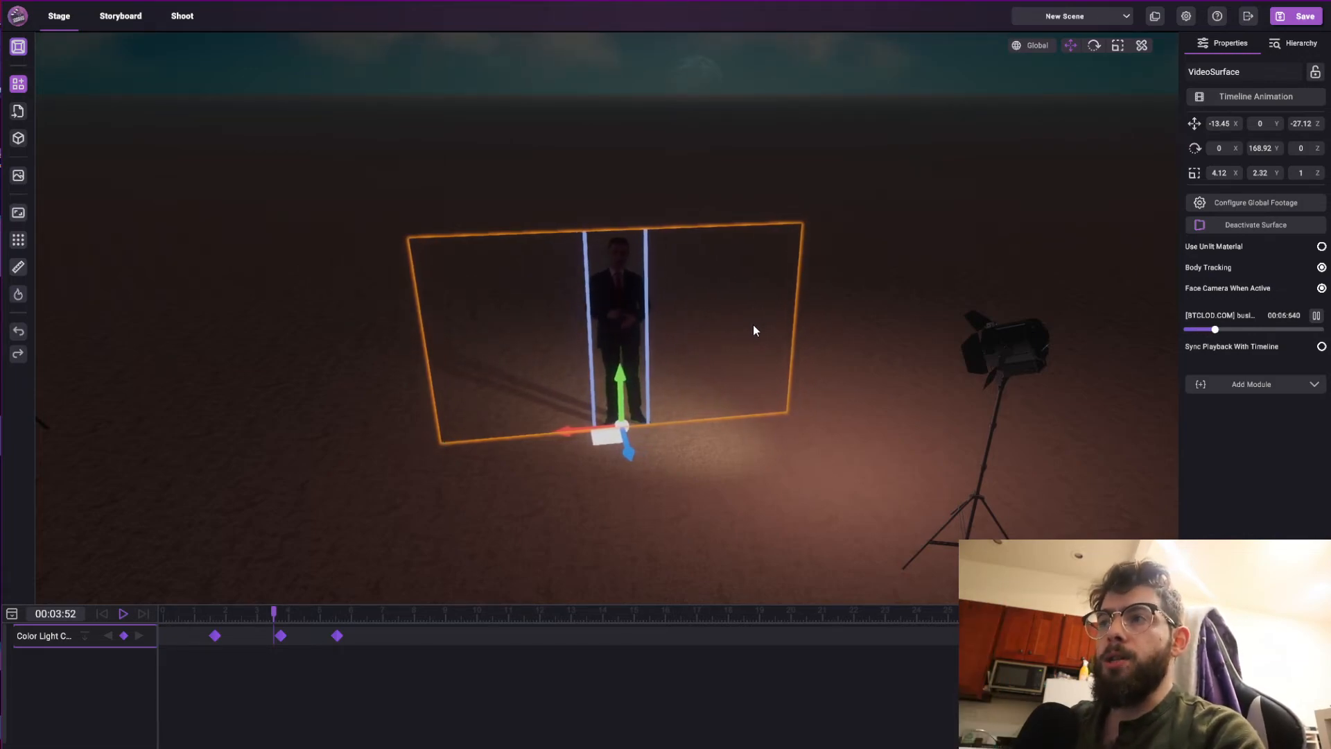
left_click(1240, 224)
Load the Y2Mate clip of two men shaking hands, sample its green background as Key Color and activate the surface.
left_click(1225, 204)
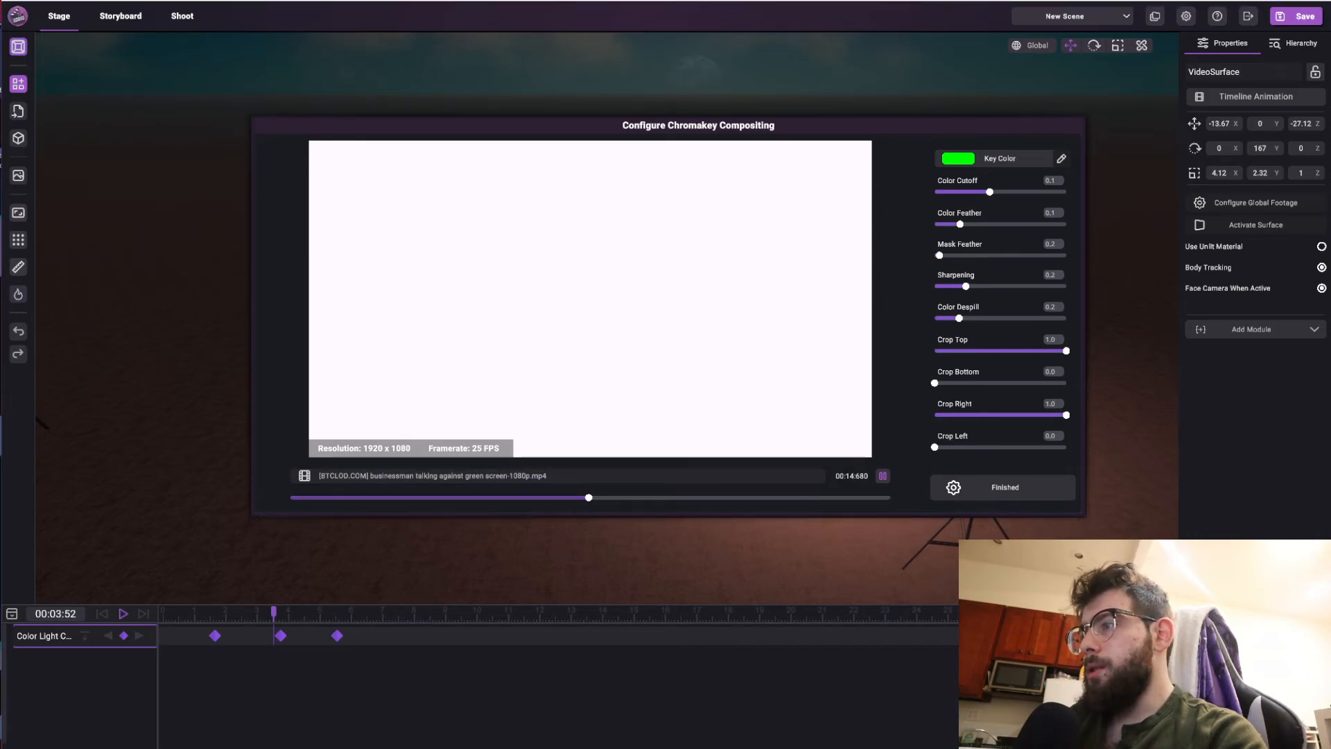
left_click(1059, 158)
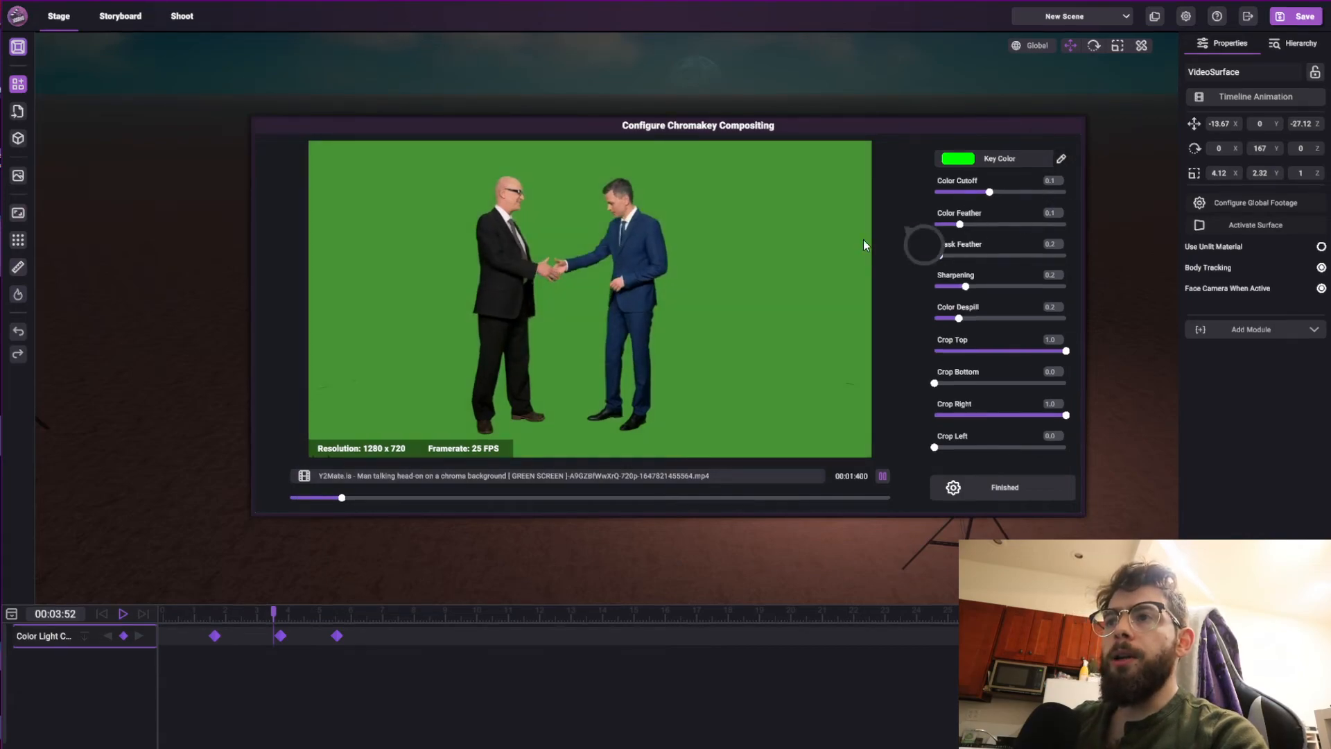
left_click(867, 243)
left_click(982, 491)
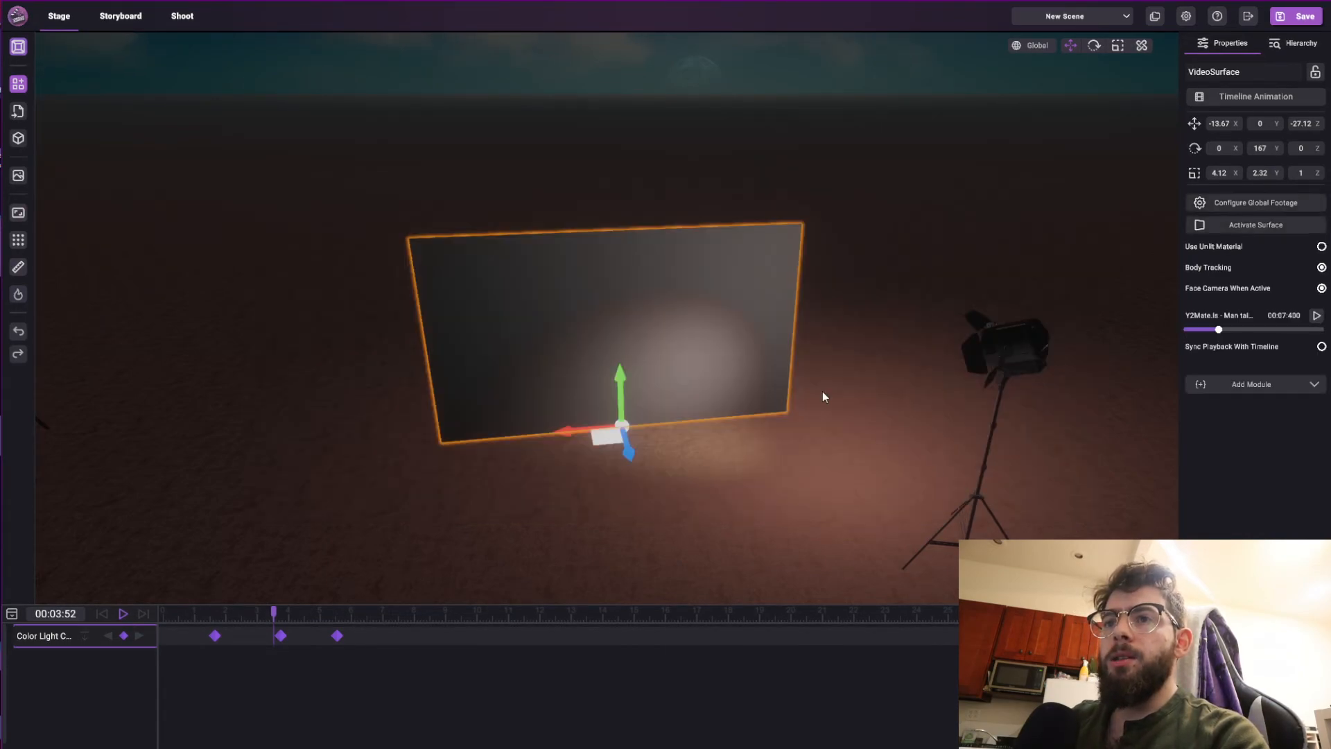
left_click(1213, 228)
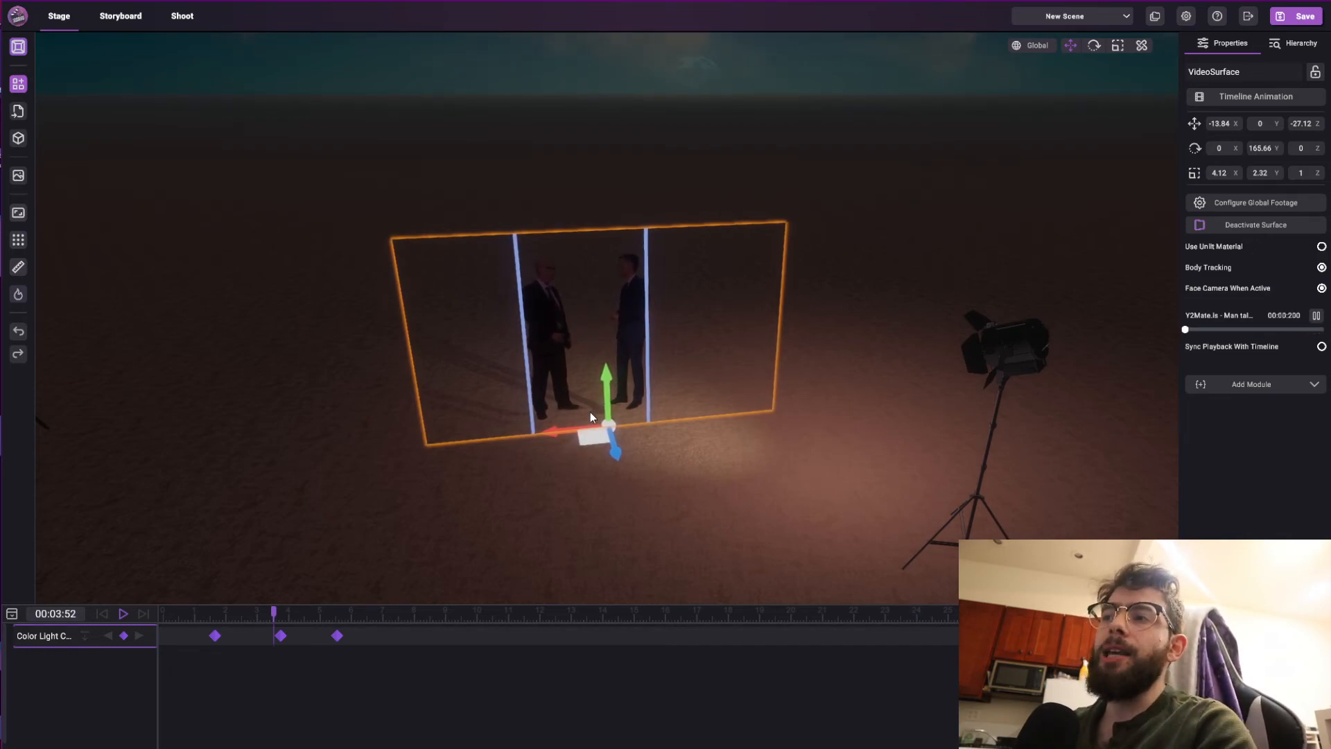
Move the video surface with the two men along the Z axis to -27.36.
left_click_drag(607, 433, 663, 447)
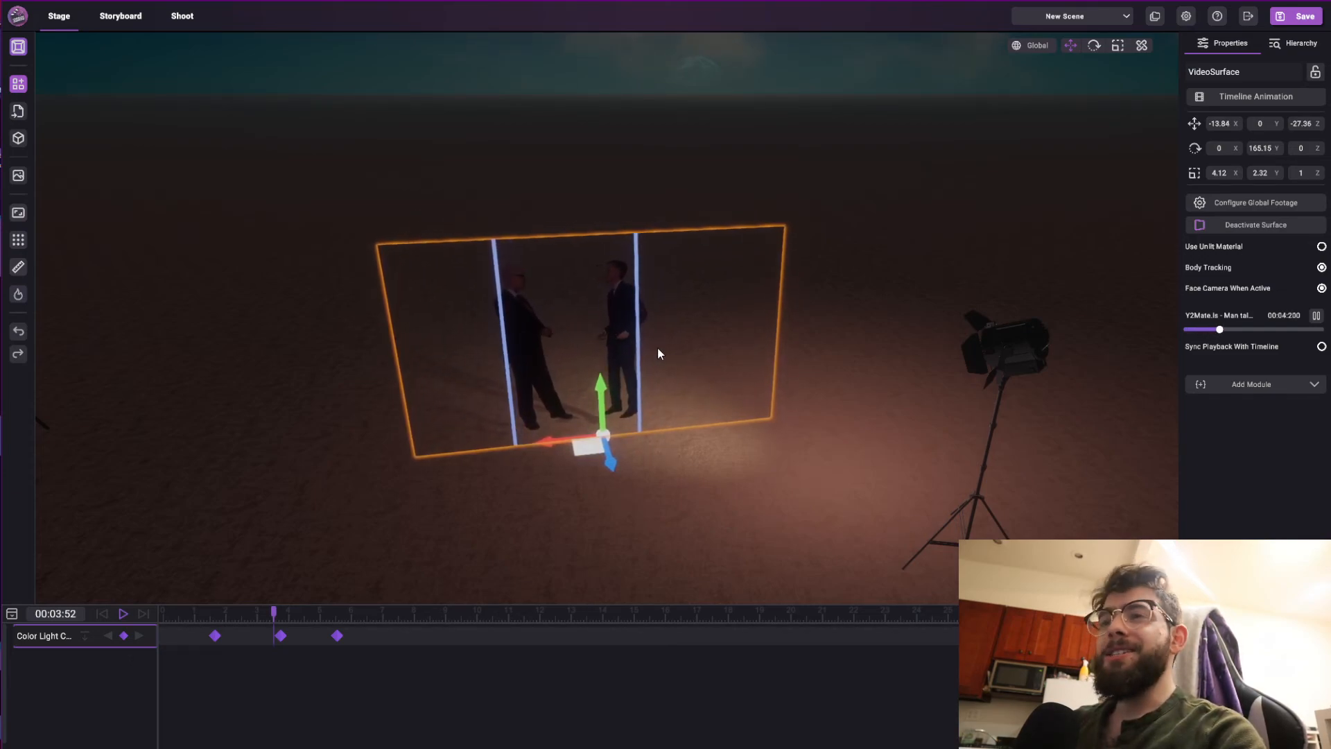
right_click_drag(658, 352, 629, 369)
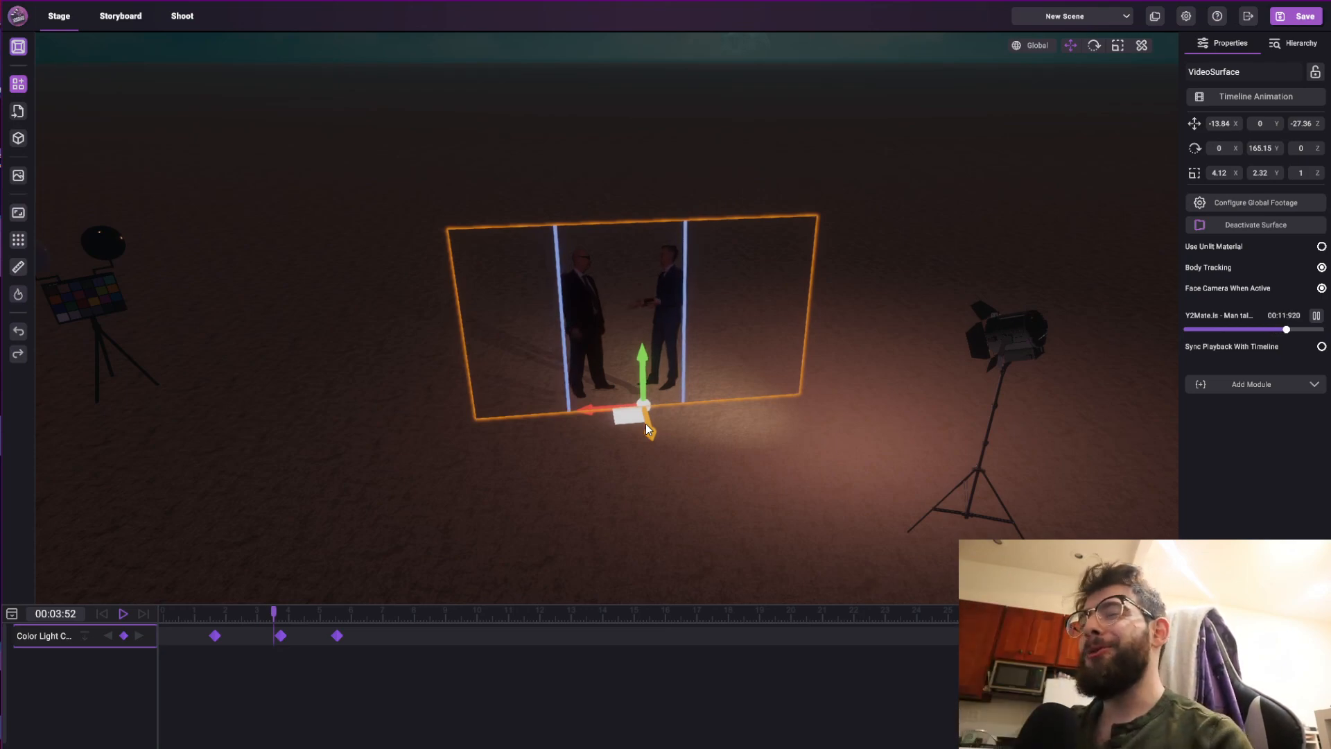
scroll(408, 343, "up", 3)
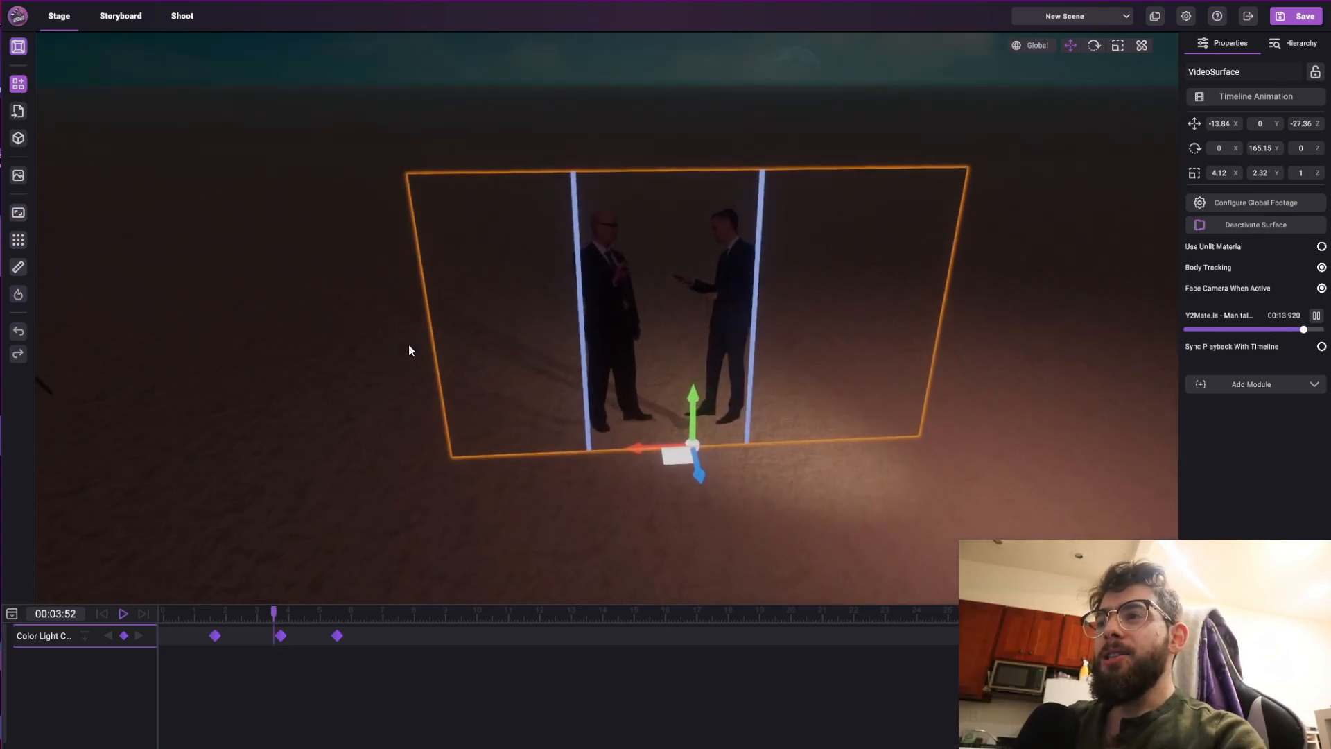
scroll(409, 344, "down", 3)
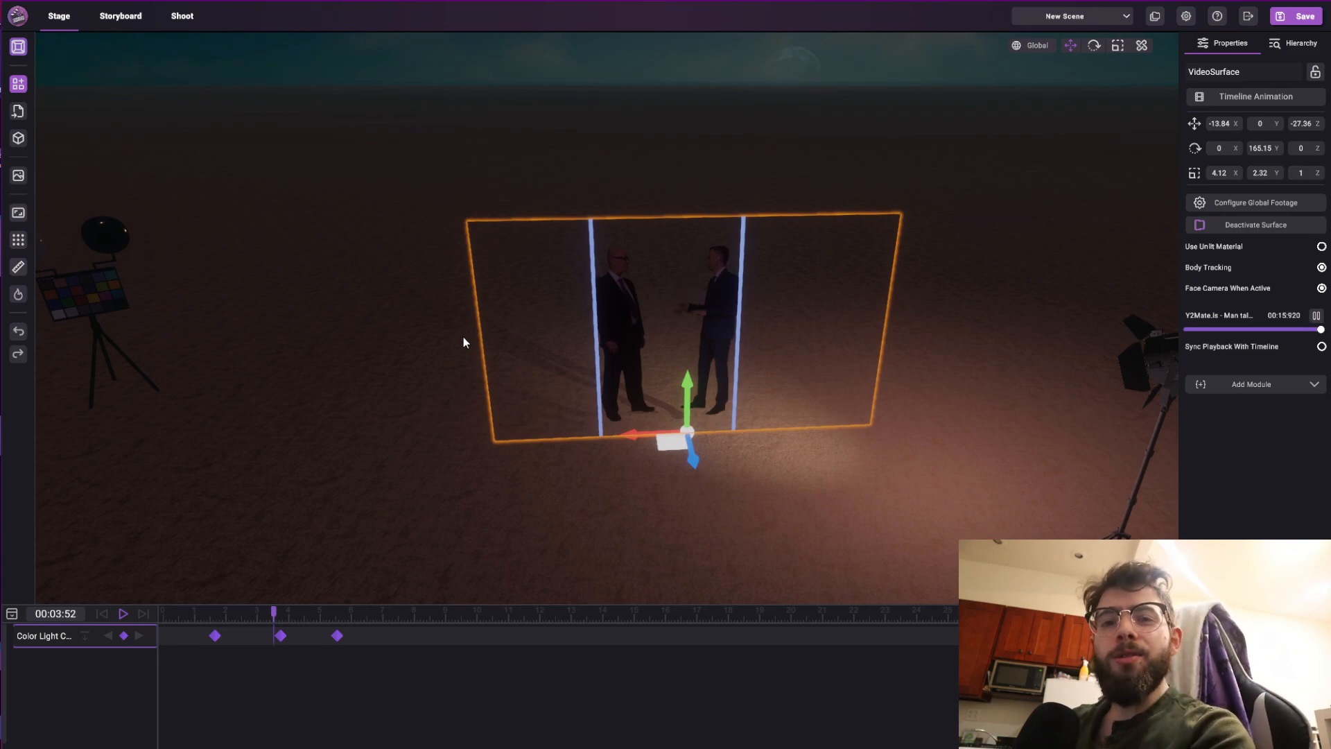